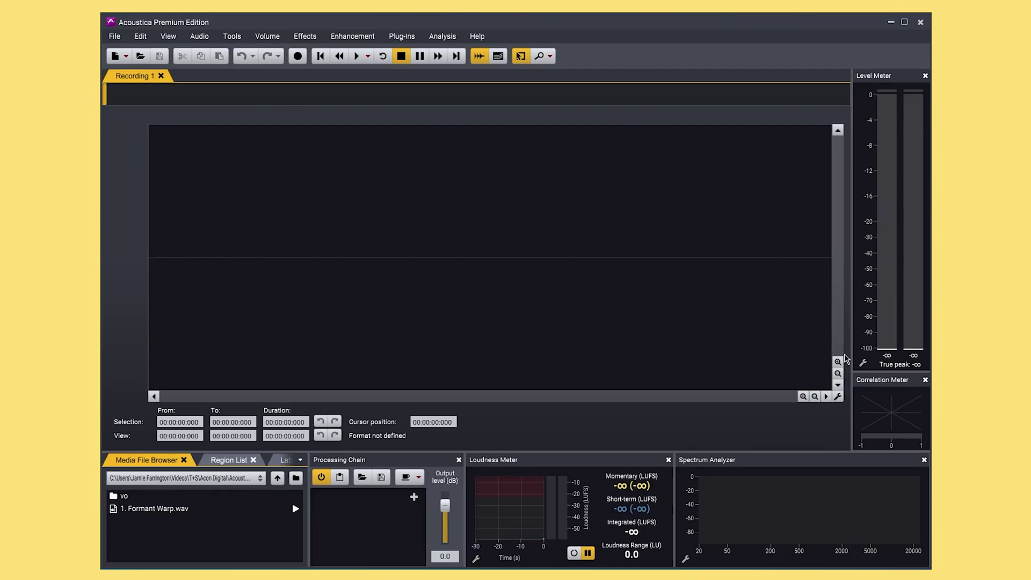
Step: Widen the meter panels, enlarge the Correlation Meter, move the Loudness Meter and hide the Label List
drag(851, 351, 767, 350)
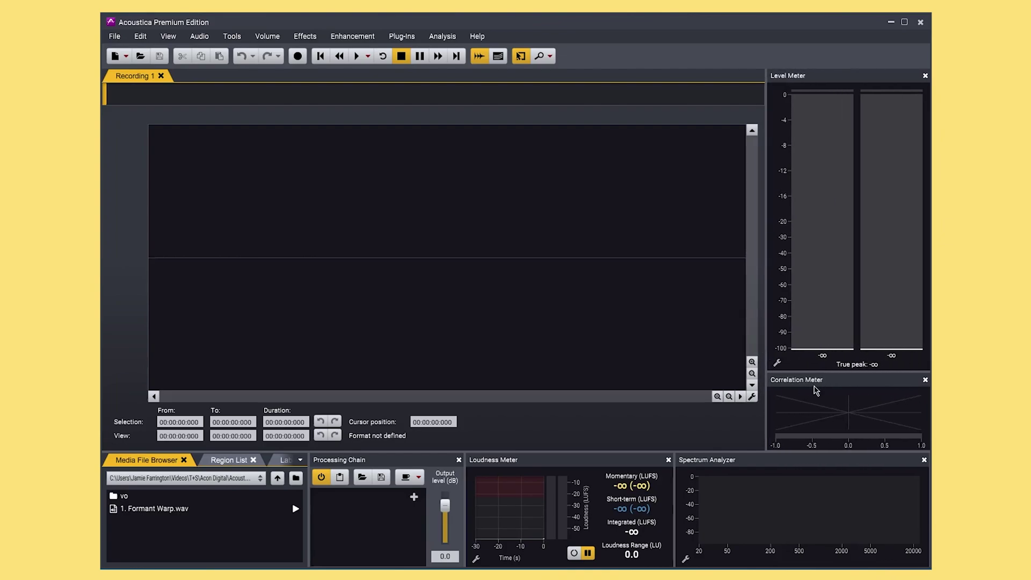
drag(826, 372, 842, 300)
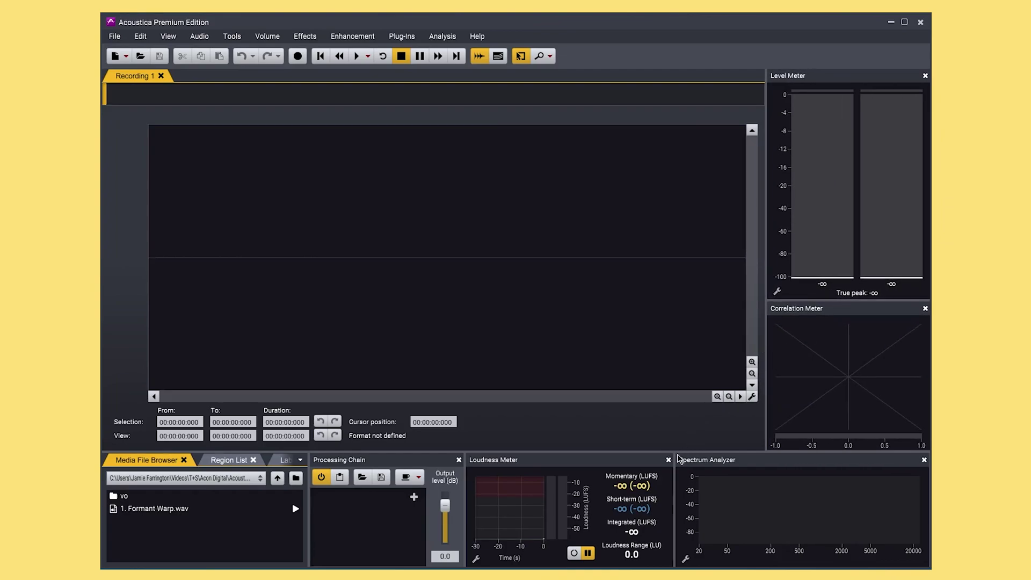
drag(568, 462, 782, 513)
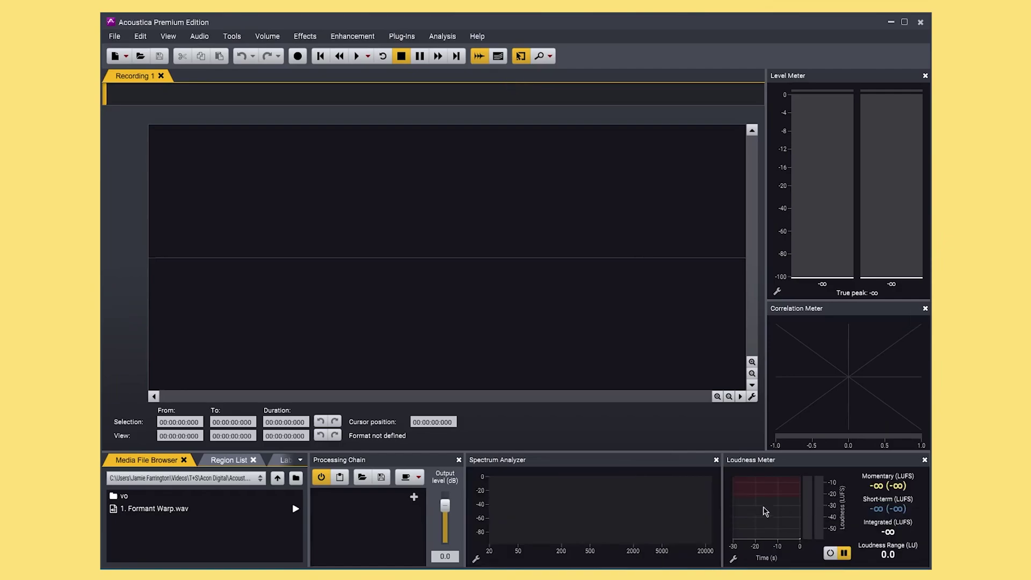
click(168, 36)
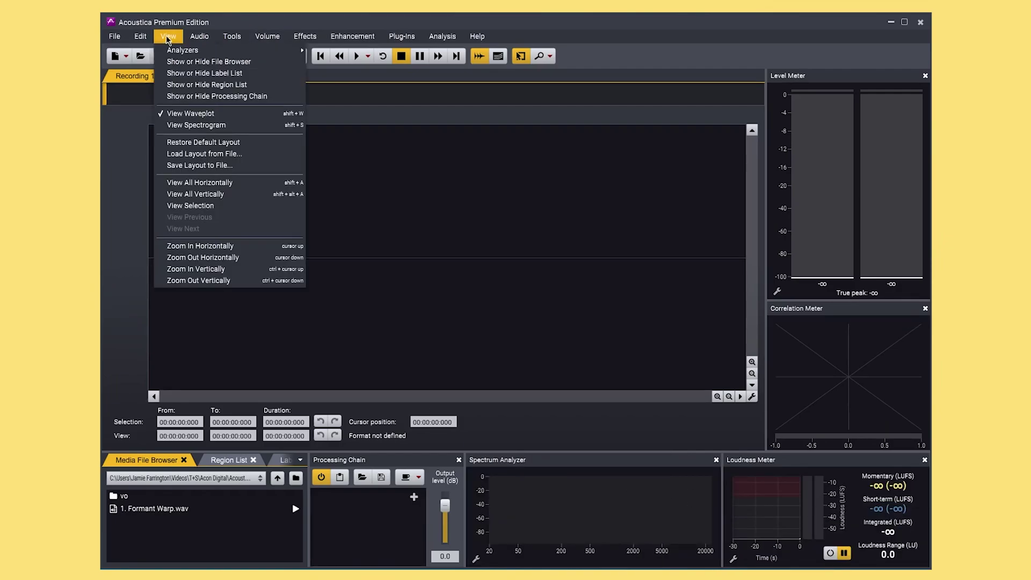
click(197, 75)
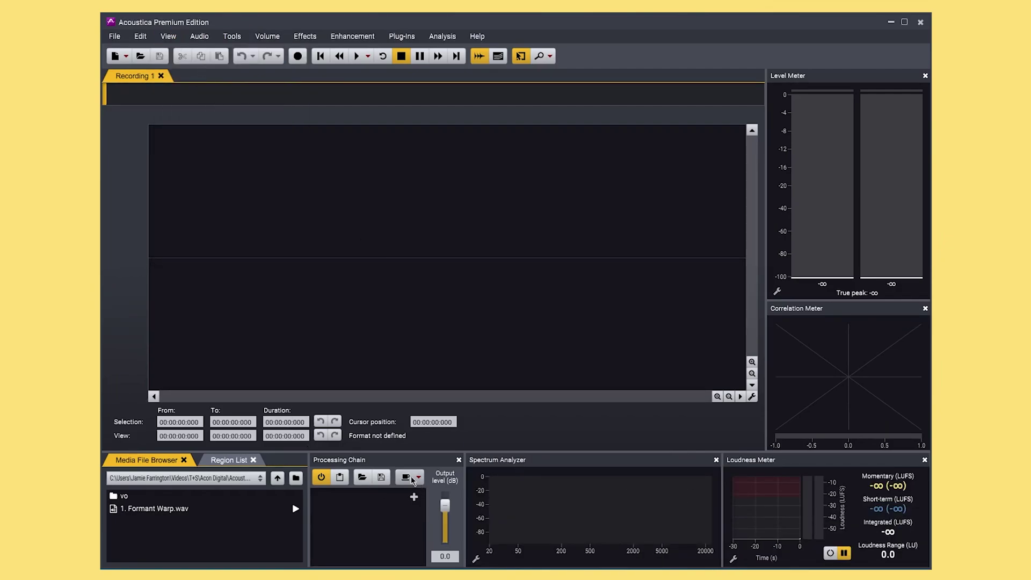
Step: Dock the Processing Chain above the Spectrum Analyzer, tabbed with the Loudness Meter
drag(403, 461, 592, 492)
drag(771, 463, 462, 481)
click(364, 461)
click(443, 459)
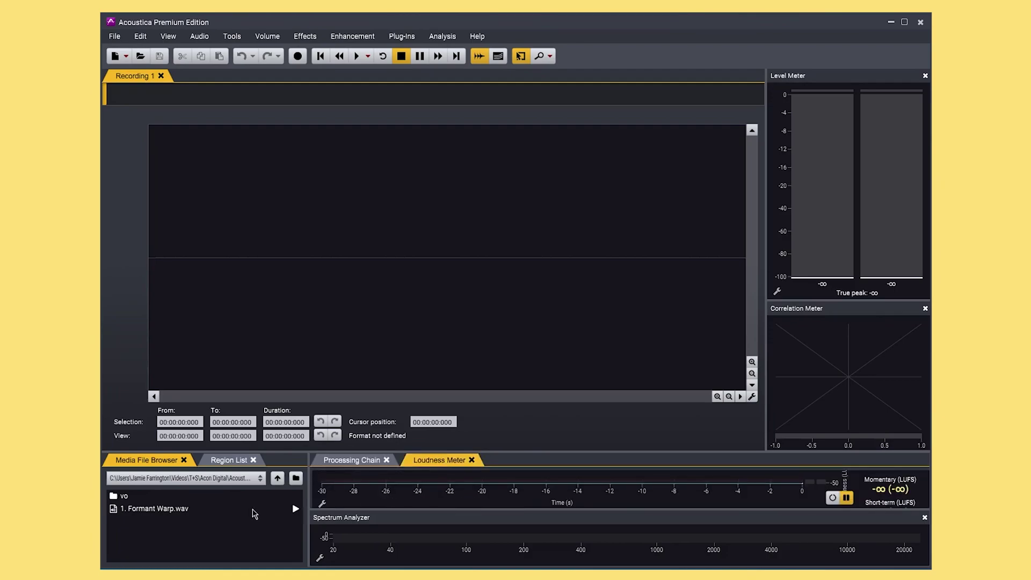
Step: Load Formant Warp.wav into the empty recording and delete its 1:14–2:14 section
drag(163, 514, 352, 285)
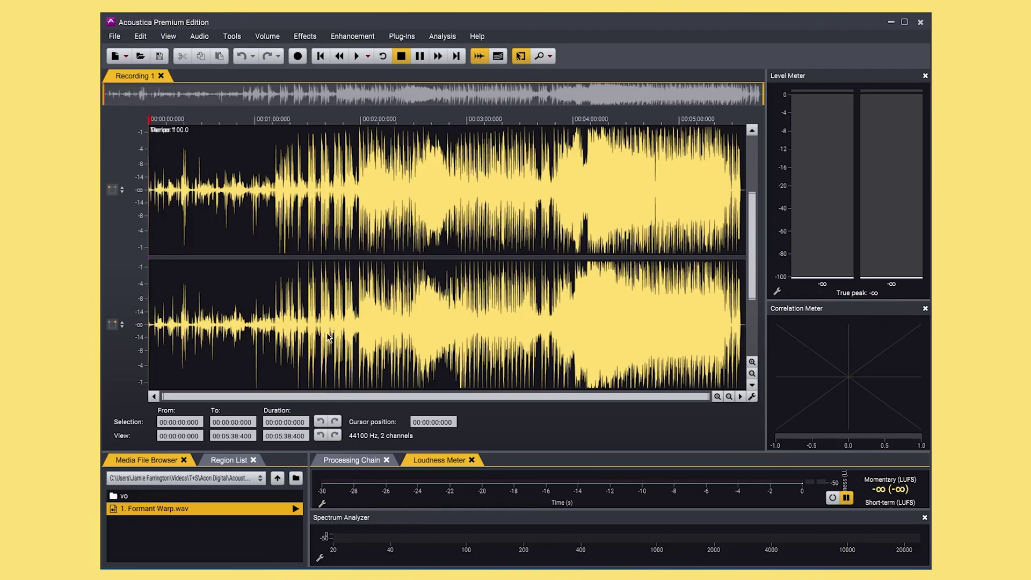
drag(279, 227, 386, 232)
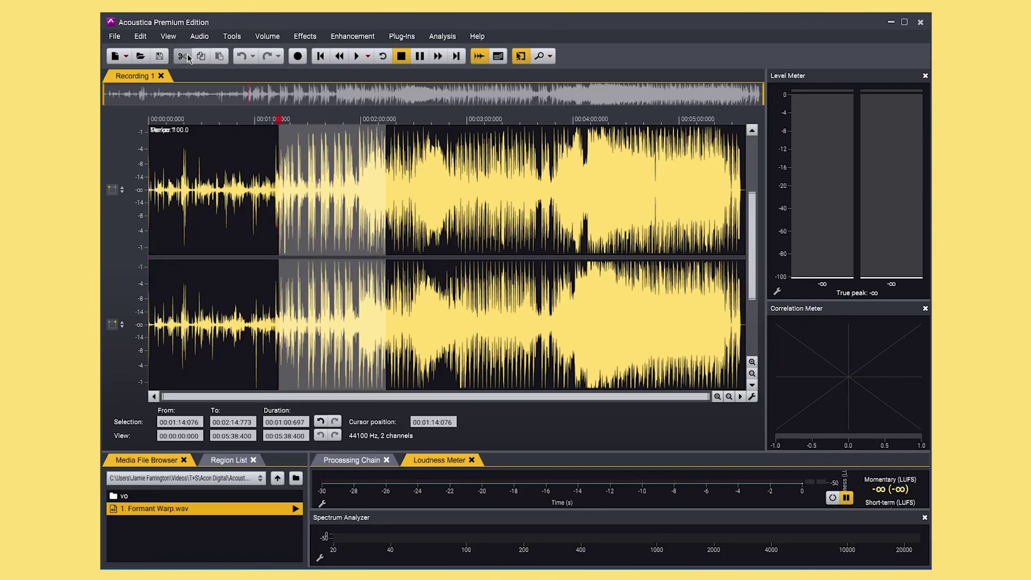
click(187, 57)
Step: Paste a copy of the 1:11–2:30 passage at 3:08.795
drag(302, 225, 472, 225)
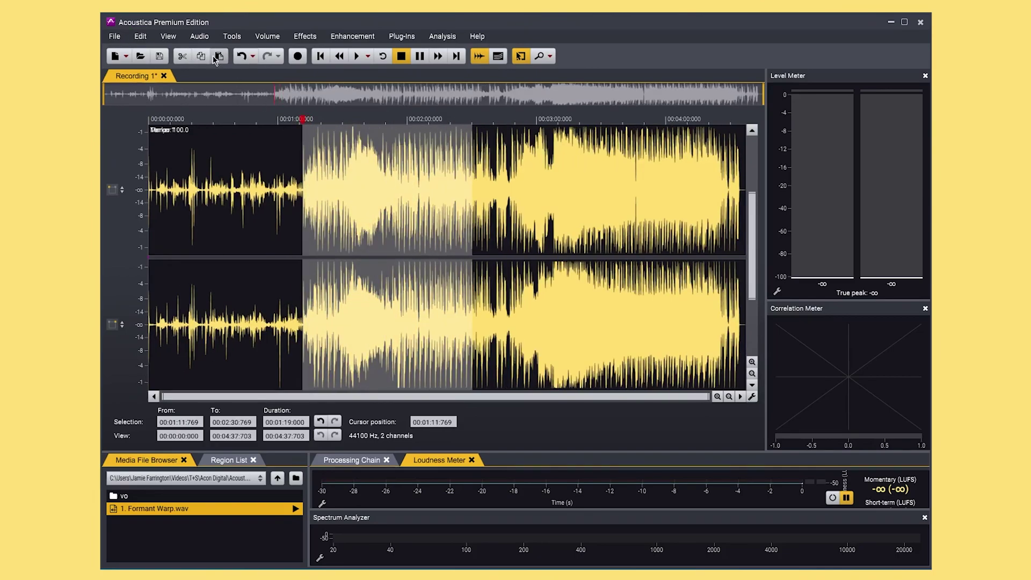
click(555, 205)
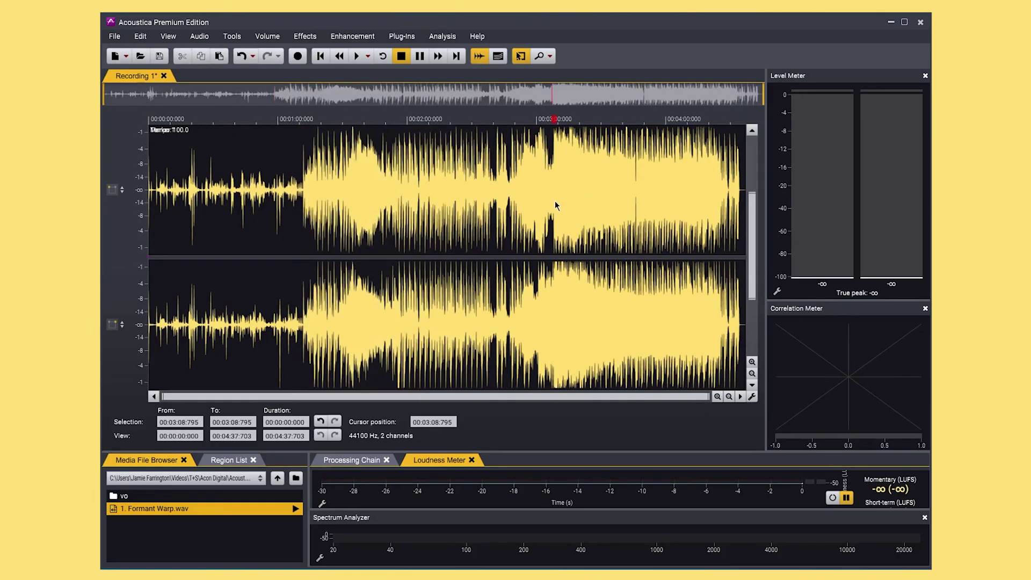
click(220, 57)
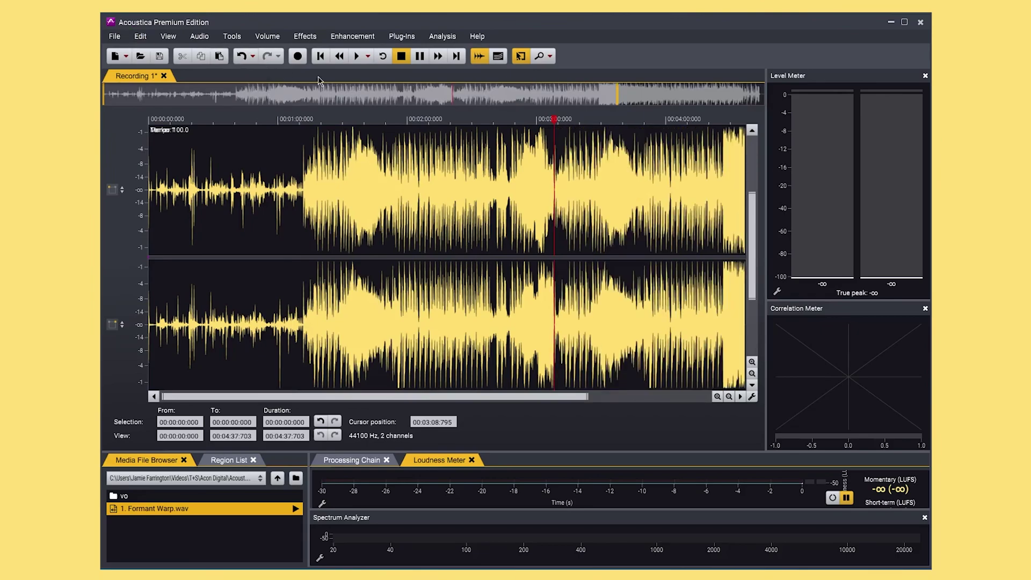
Step: Select 0:55–2:15 in the lower channel only
drag(275, 248, 440, 250)
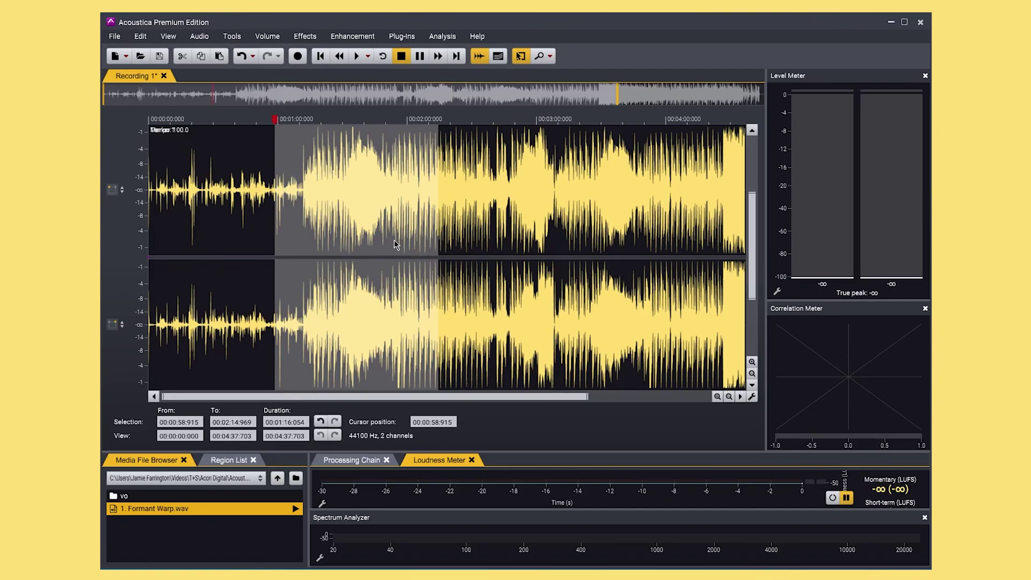
click(291, 362)
drag(266, 376, 439, 377)
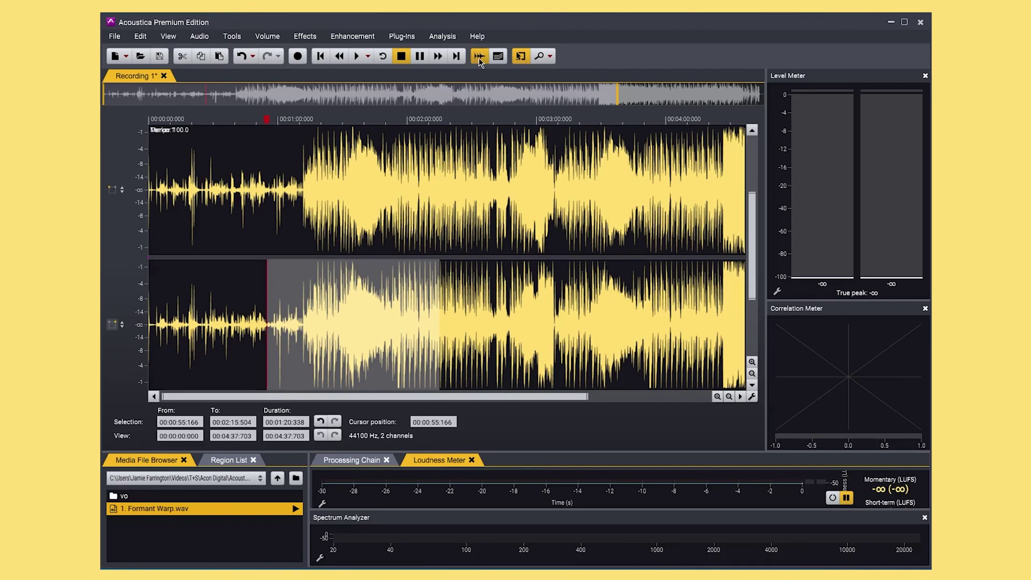
Step: In the spectrogram, select a 1:48–2:45, 1196–4208 Hz rectangle and a low-frequency lasso region
click(497, 57)
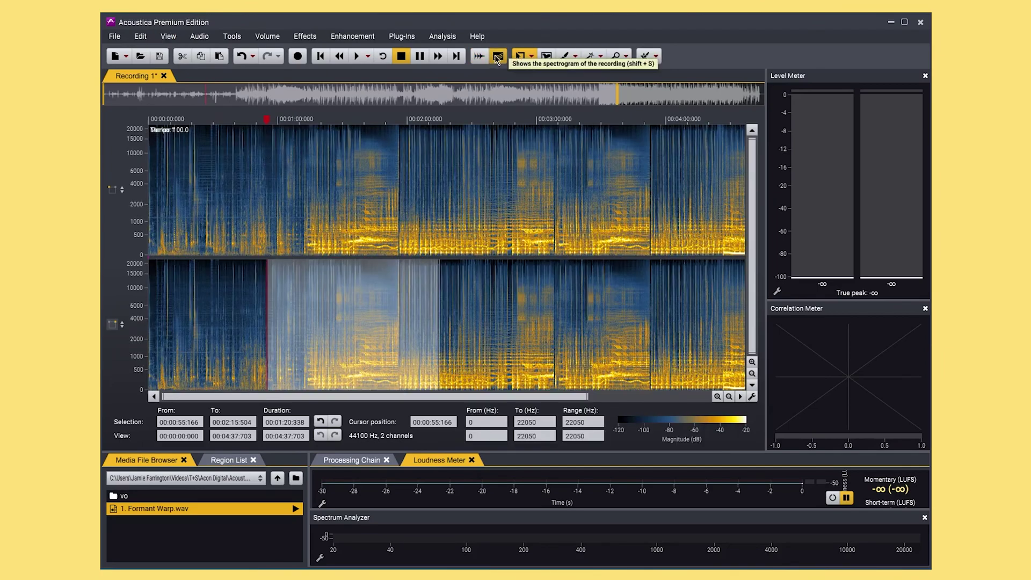
click(546, 56)
mouse_move(381, 182)
mouse_down()
mouse_move(503, 217)
mouse_move(388, 182)
mouse_up()
mouse_move(350, 347)
mouse_down()
mouse_move(427, 365)
mouse_move(376, 376)
mouse_move(352, 352)
mouse_up()
Step: Brush a selection on the lower channel, set the playhead at 2:58.619, then return to waveform
click(564, 56)
mouse_move(574, 293)
mouse_down()
mouse_move(487, 294)
mouse_move(421, 368)
mouse_move(580, 298)
mouse_up()
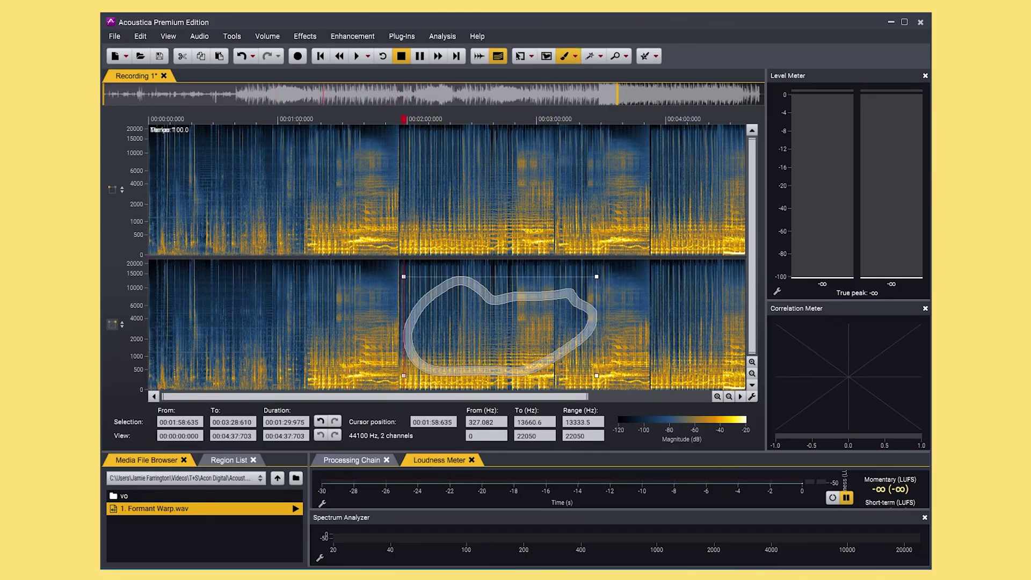
click(532, 299)
click(474, 58)
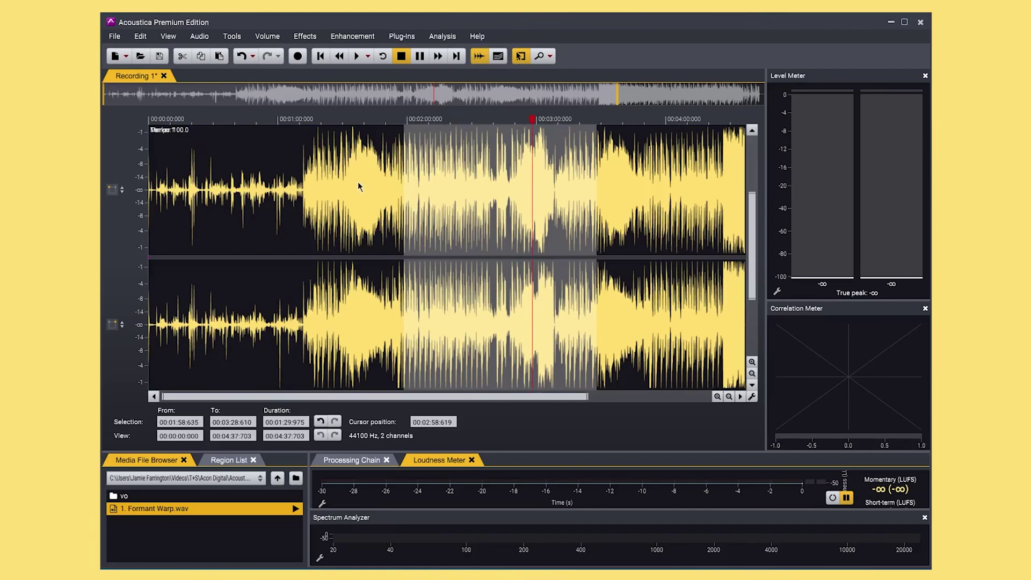
Step: Open the Dynamics processor, reposition its window, and close it
click(232, 36)
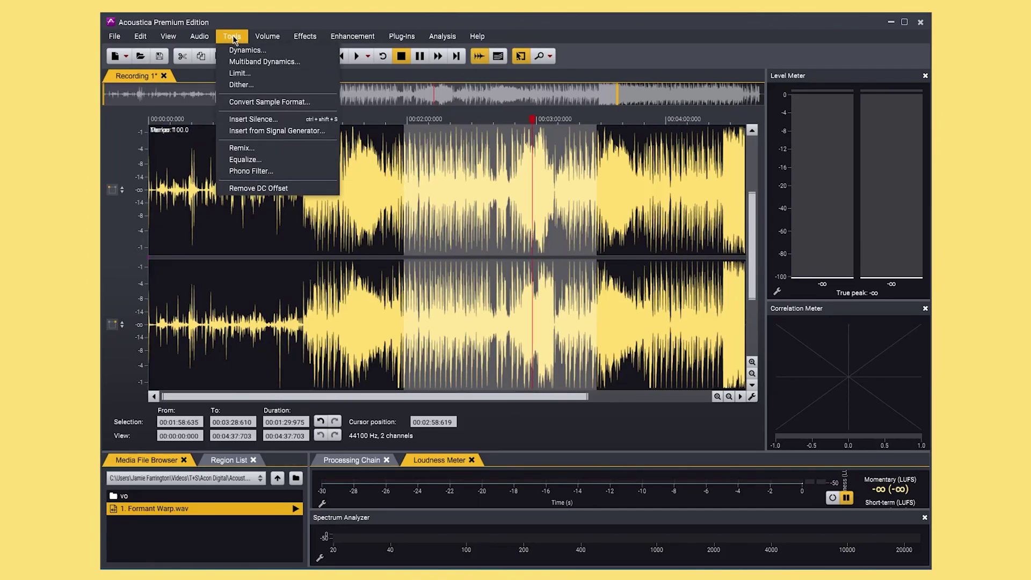
click(265, 52)
drag(526, 157, 443, 126)
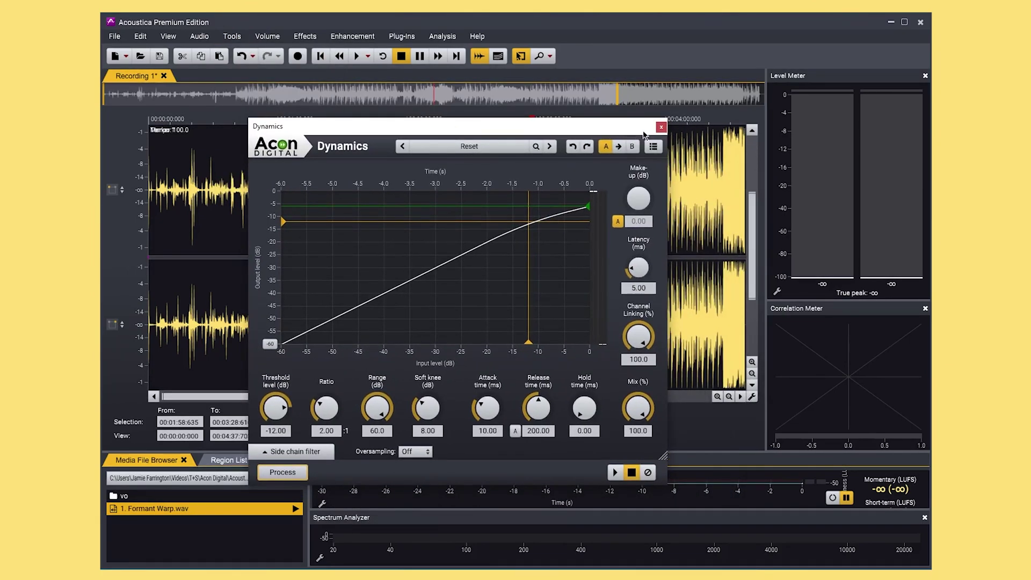
click(660, 128)
Step: In Equalize 2, cut a band to -2.5 dB near 402 Hz, close it, and preview through Dynamics
click(232, 36)
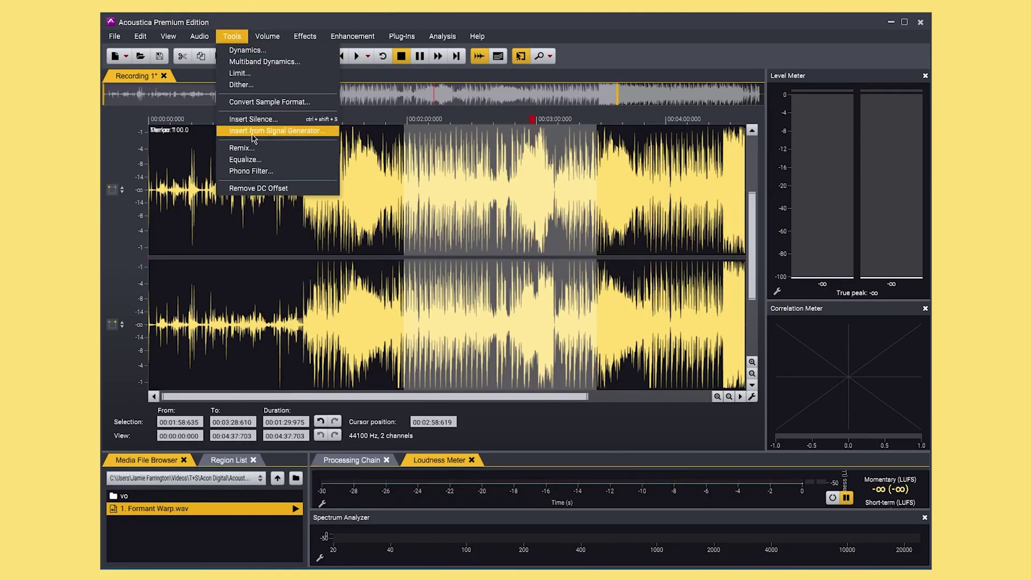
click(252, 163)
drag(478, 142, 398, 78)
drag(436, 218, 370, 278)
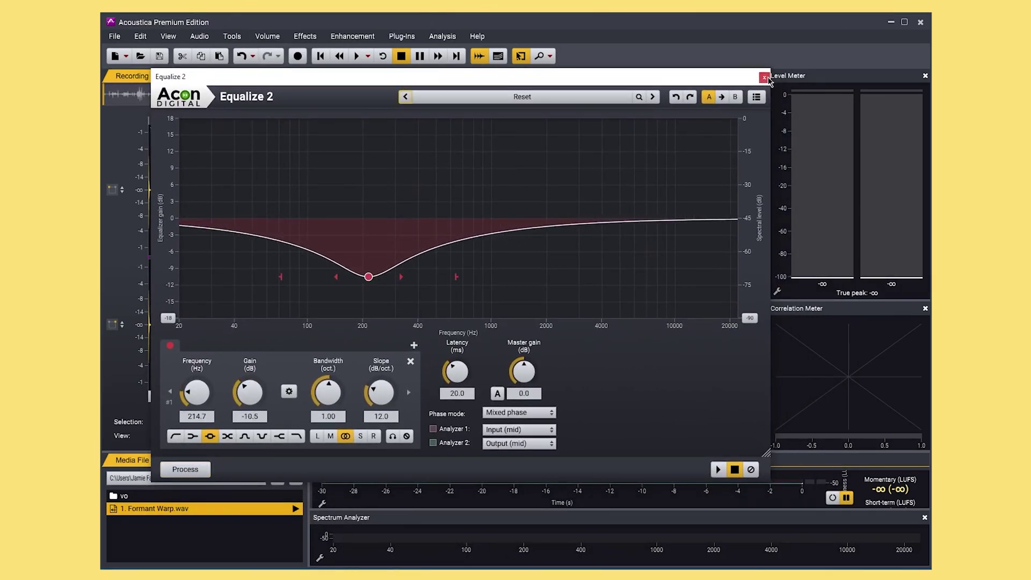
click(764, 78)
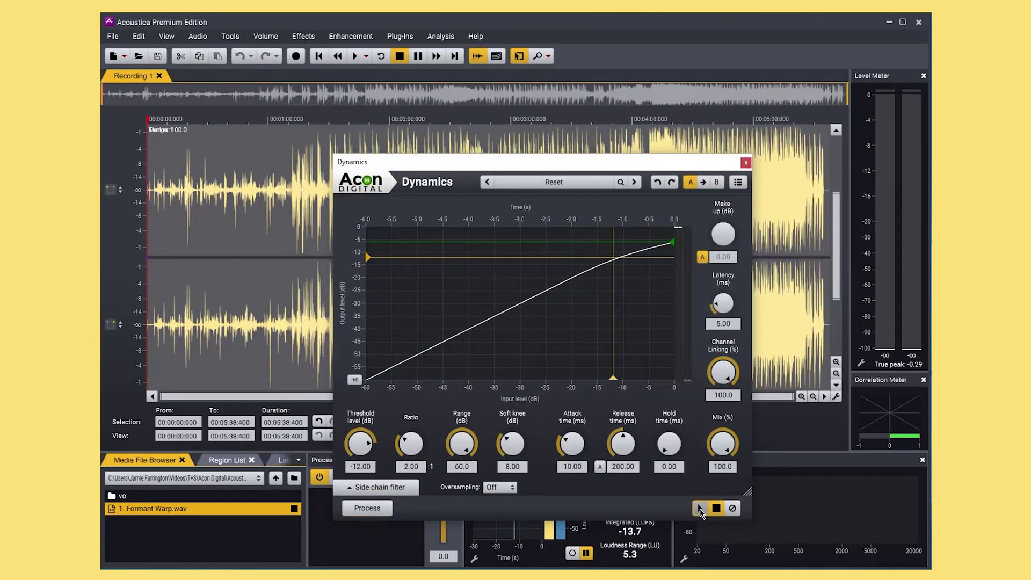
click(701, 508)
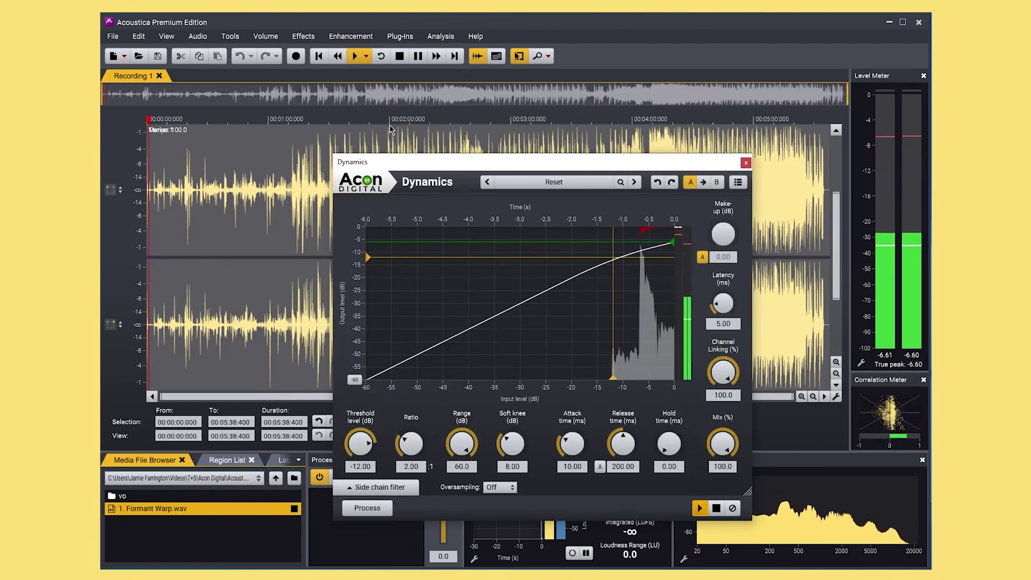
Step: Tweak the compressor: threshold -10.80 dB, ratio 6.33, shorter attack and longer release
drag(360, 442, 416, 432)
drag(571, 448, 571, 475)
drag(623, 444, 605, 386)
drag(360, 446, 361, 436)
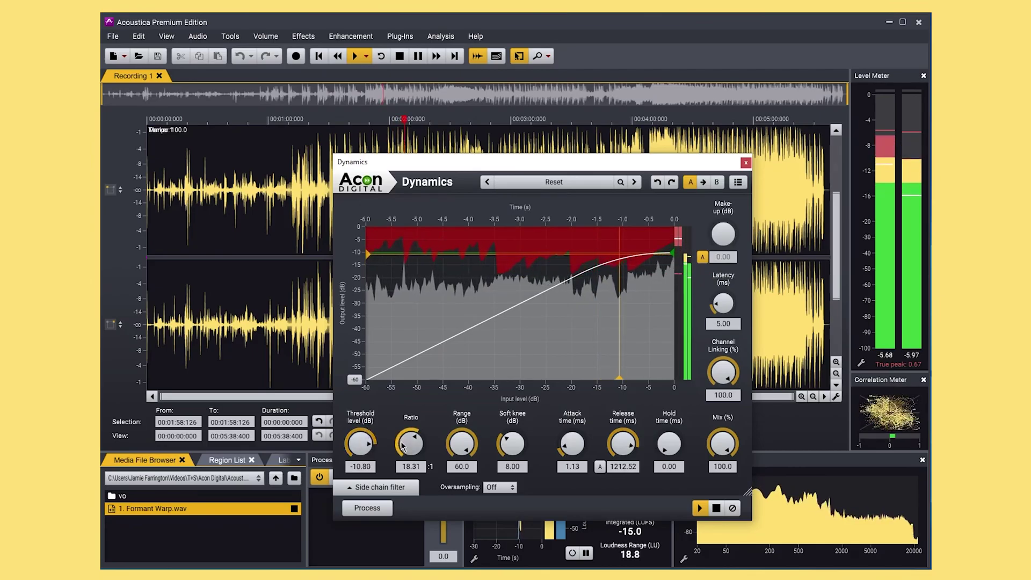
click(371, 487)
click(371, 487)
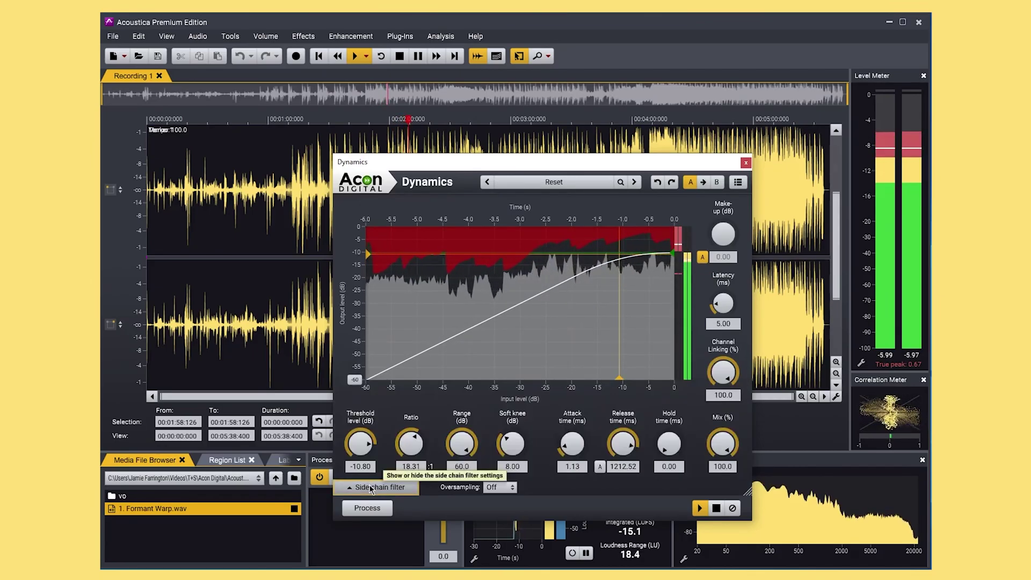
drag(405, 455, 407, 472)
Step: Audition the Mix Bus Little Glue then Much Glue presets, and close Dynamics
click(553, 182)
mouse_move(550, 224)
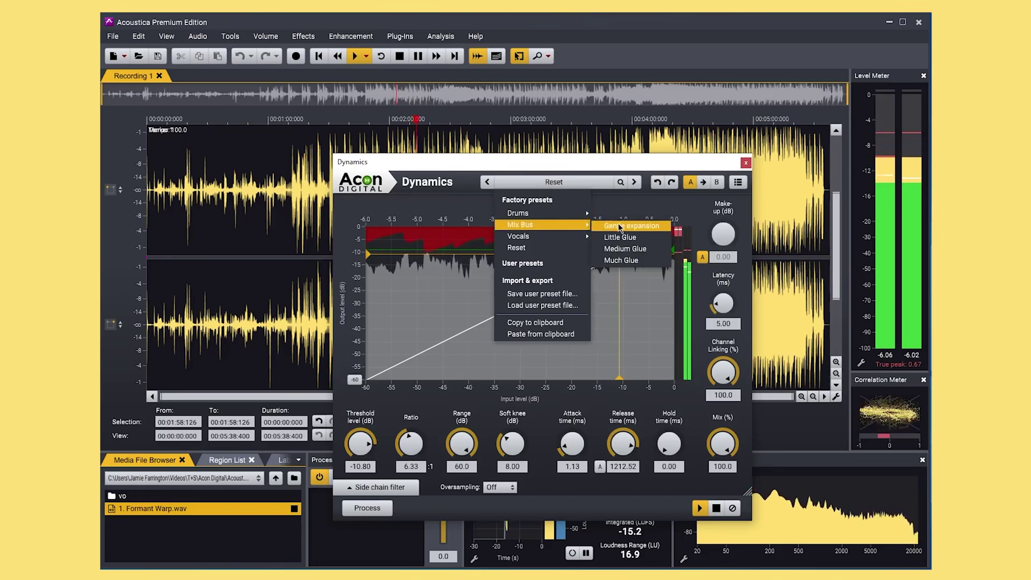
click(623, 237)
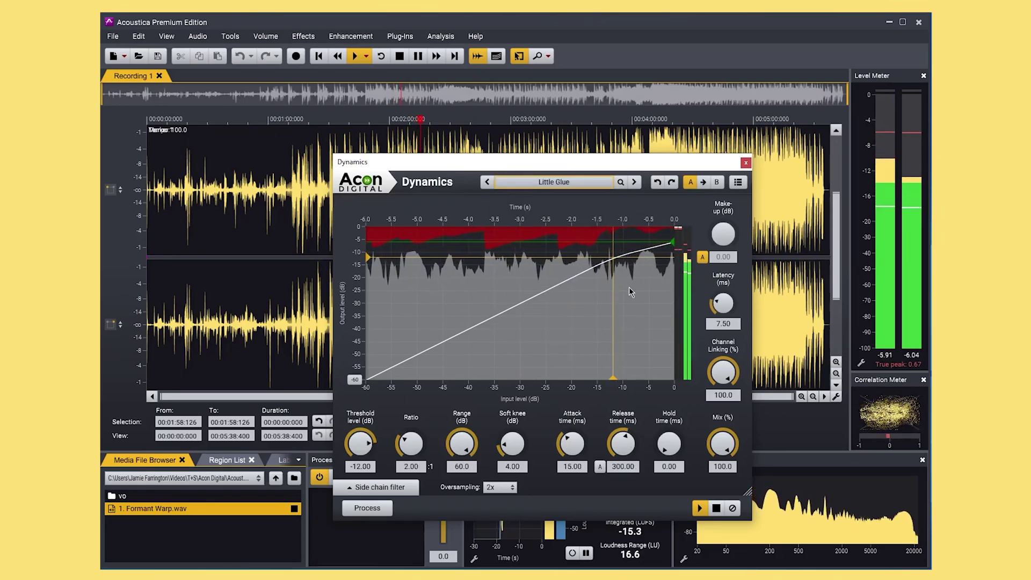
click(571, 183)
mouse_move(569, 225)
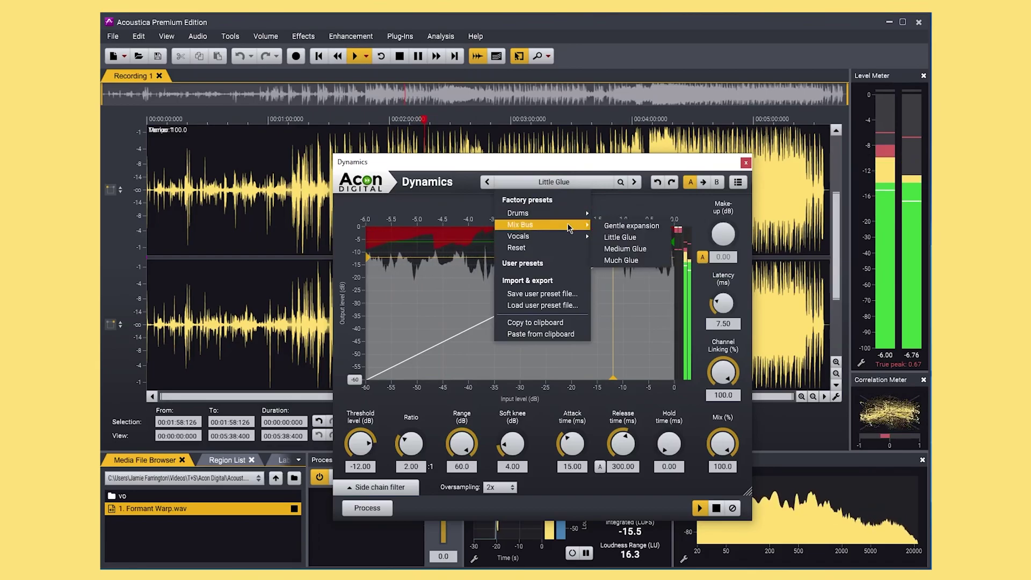
click(626, 257)
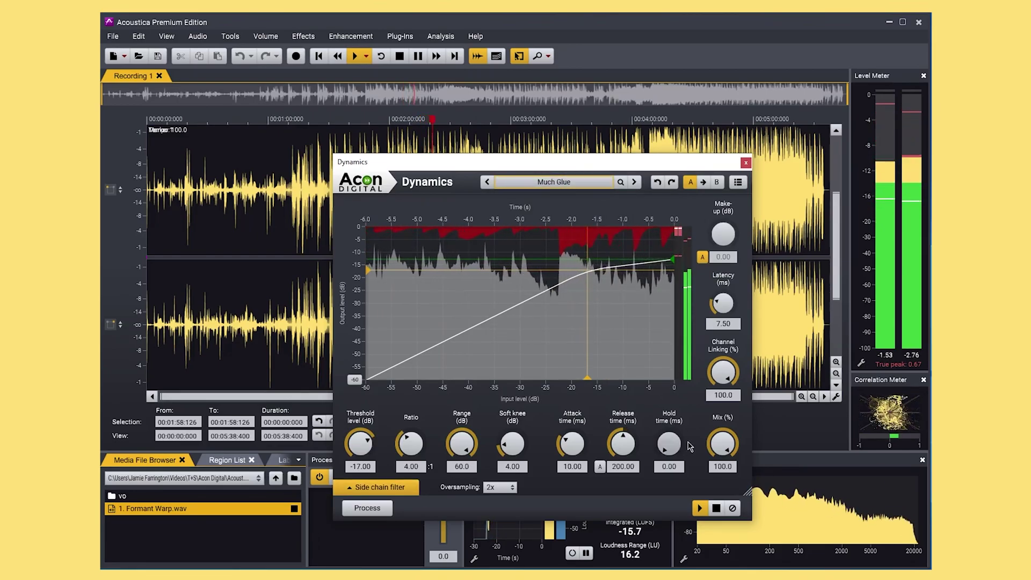
click(746, 162)
Step: In Equalize 2, shape a band near 1315 Hz, steepening its slope to about 19.5 dB/oct
click(235, 36)
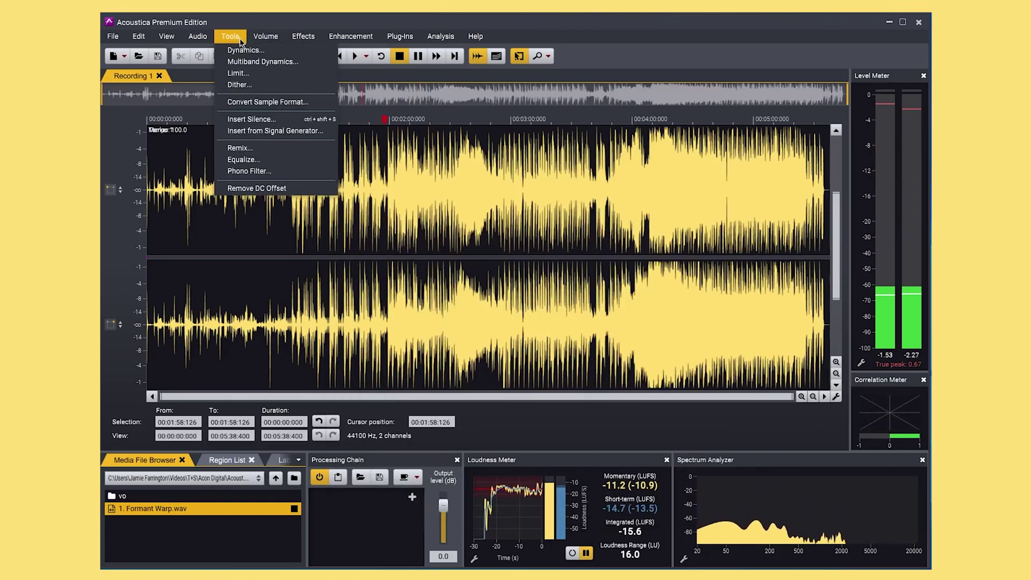
click(260, 158)
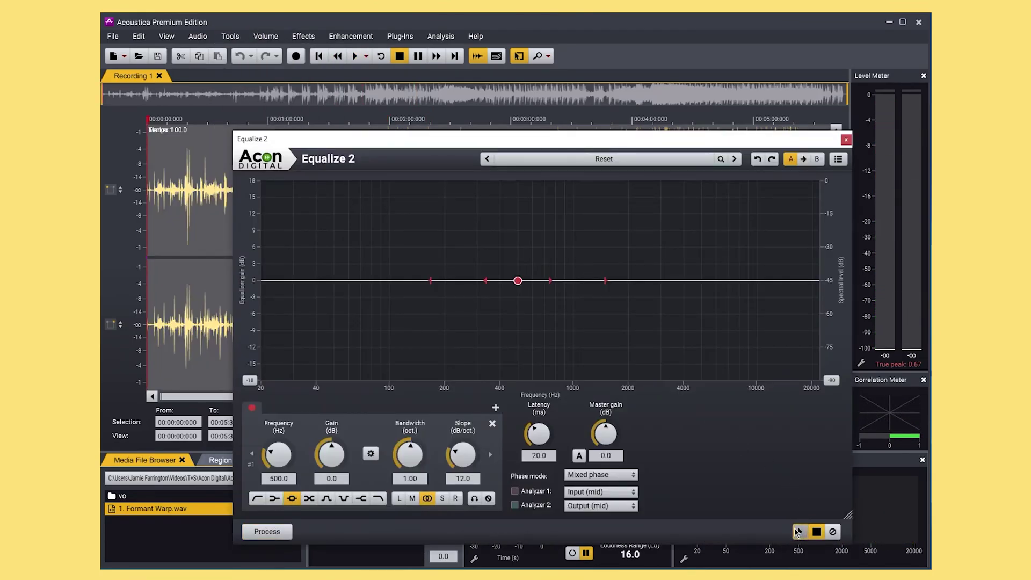
click(433, 120)
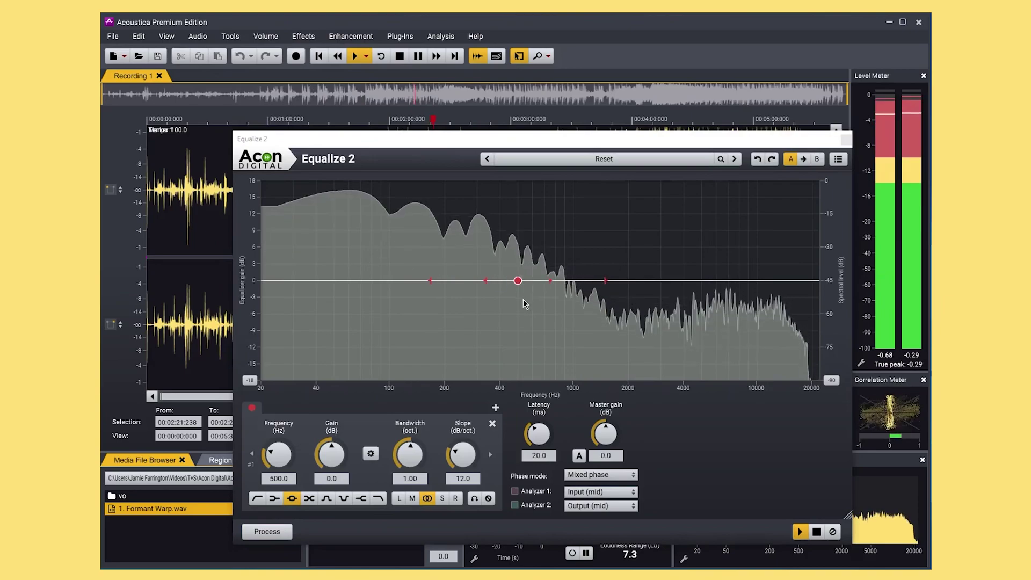
drag(284, 457, 313, 444)
drag(413, 454, 418, 479)
mouse_move(514, 247)
mouse_down()
mouse_move(527, 246)
mouse_move(516, 248)
mouse_up()
drag(465, 456, 468, 432)
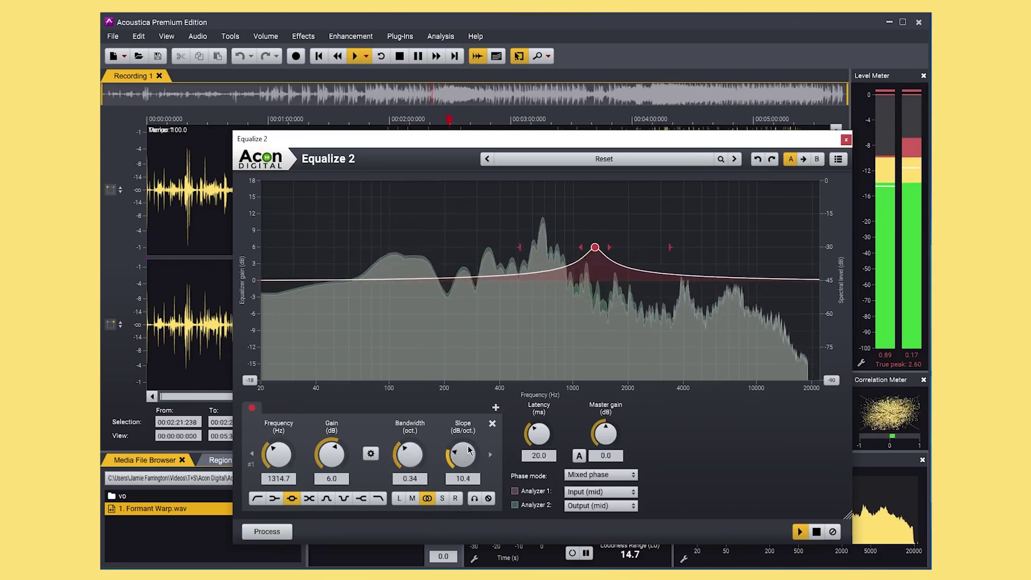
drag(332, 455, 332, 479)
Step: Turn the band into a low-cut at 176 Hz and close the equalizer
click(257, 499)
drag(278, 457, 287, 481)
drag(455, 462, 422, 373)
mouse_move(280, 451)
mouse_down()
mouse_move(285, 429)
mouse_move(289, 451)
mouse_up()
click(846, 139)
click(229, 36)
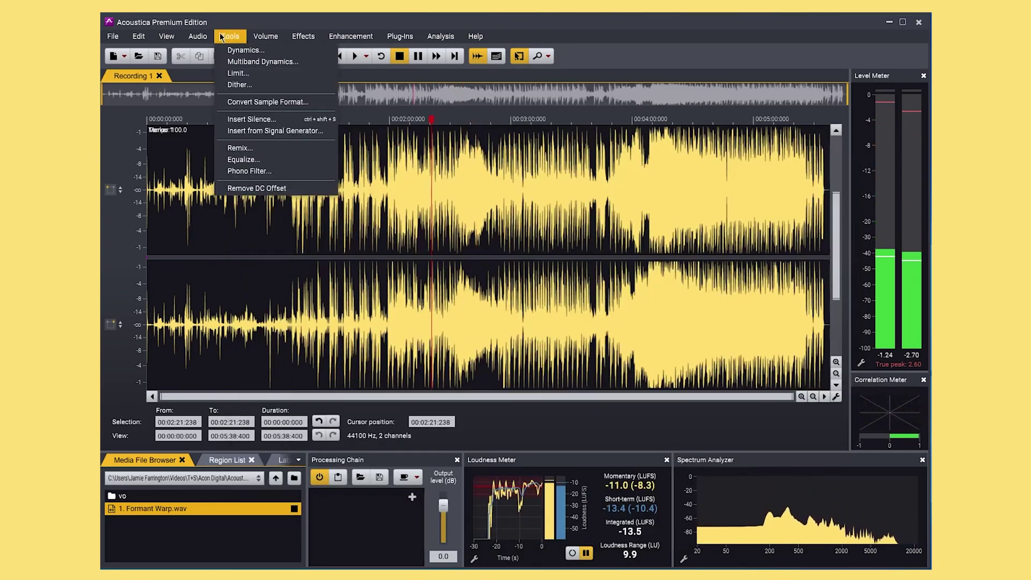
Step: Open the Limit limiter, start playback, and load the Limit fast -2 dBTP preset
click(238, 73)
key(space)
click(424, 162)
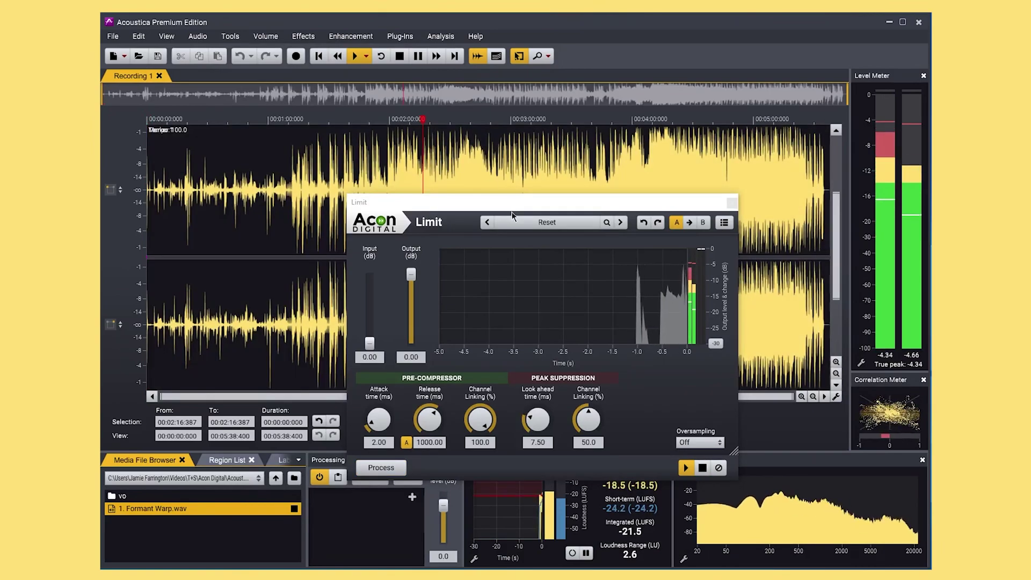
click(525, 226)
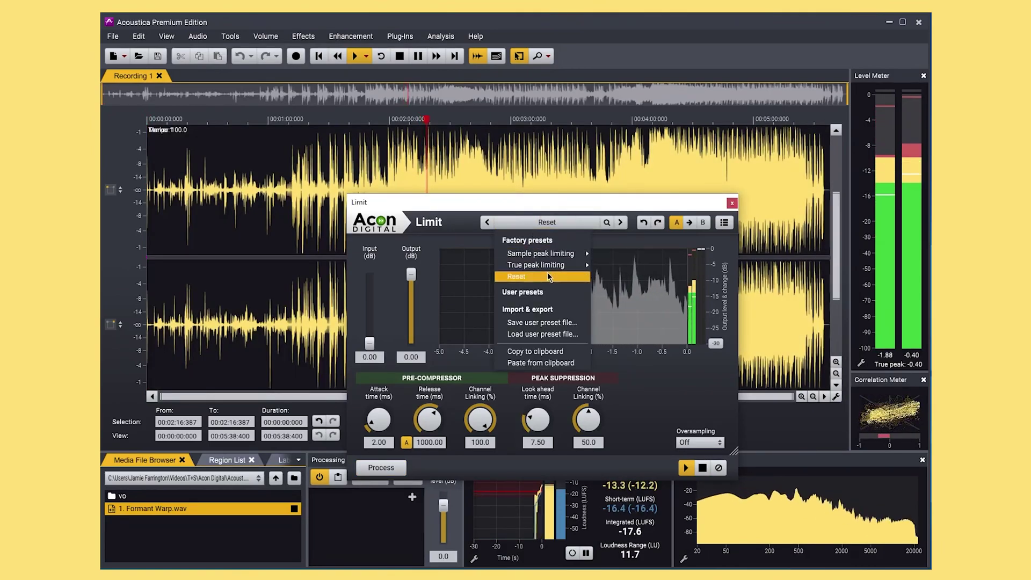
mouse_move(542, 265)
click(600, 280)
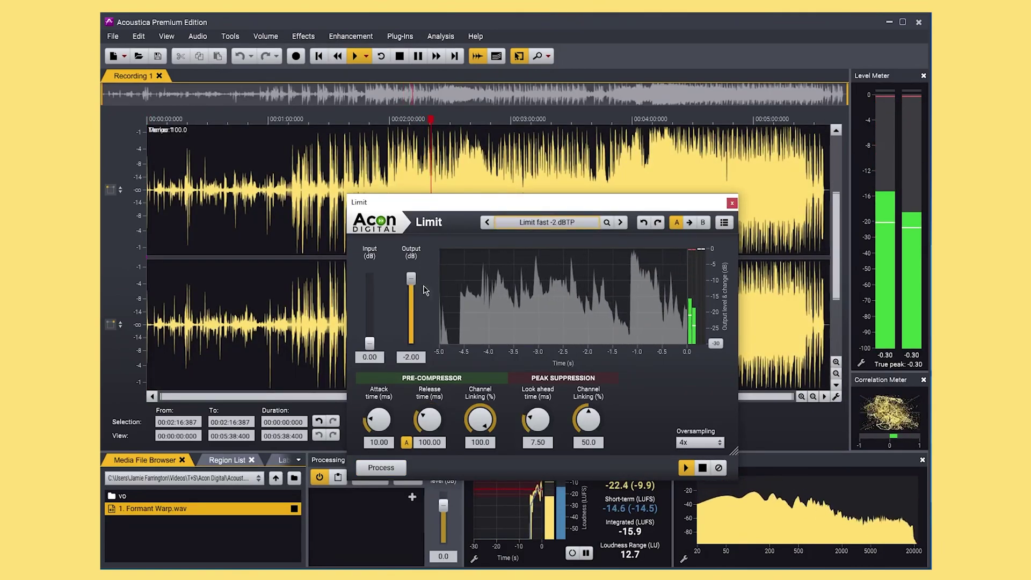
Step: Boost the limiter input, reduce channel linking to 35.2%, and stop the preview
drag(369, 343, 371, 330)
drag(588, 419, 530, 402)
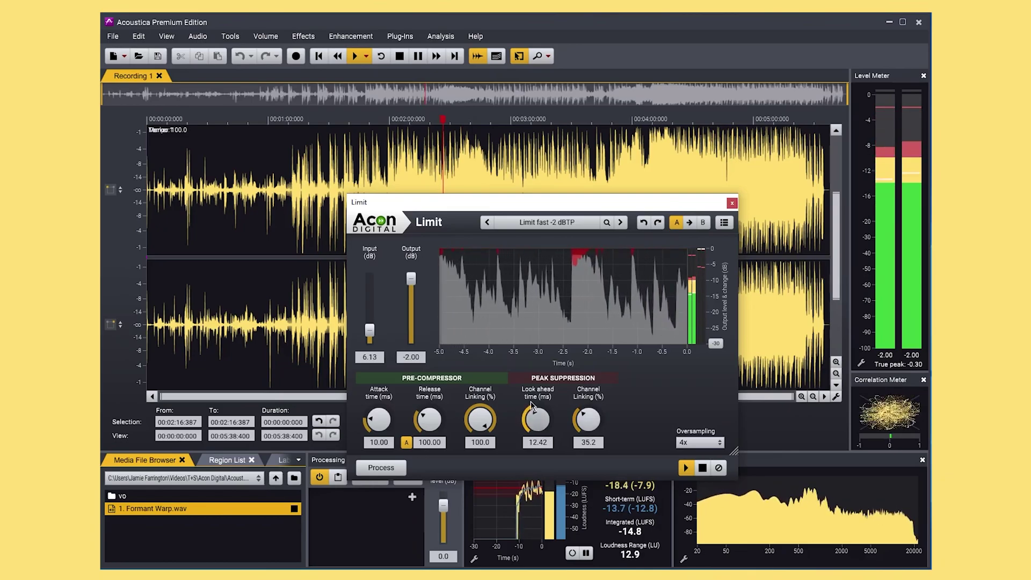
click(702, 467)
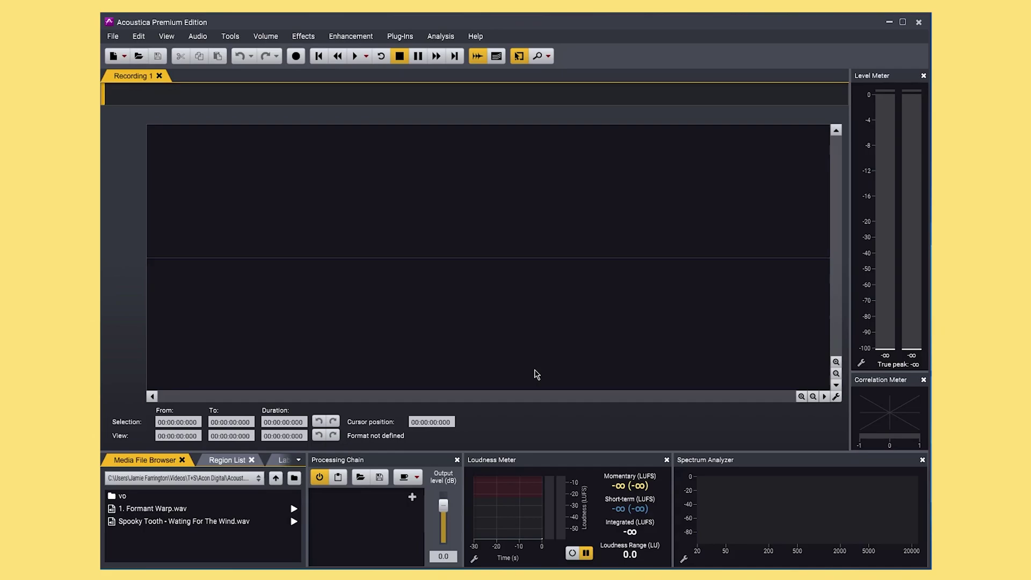
Step: Load Spooky Tooth - Wating For The Wind.wav, then open and close the Reverb effect
drag(181, 528, 372, 272)
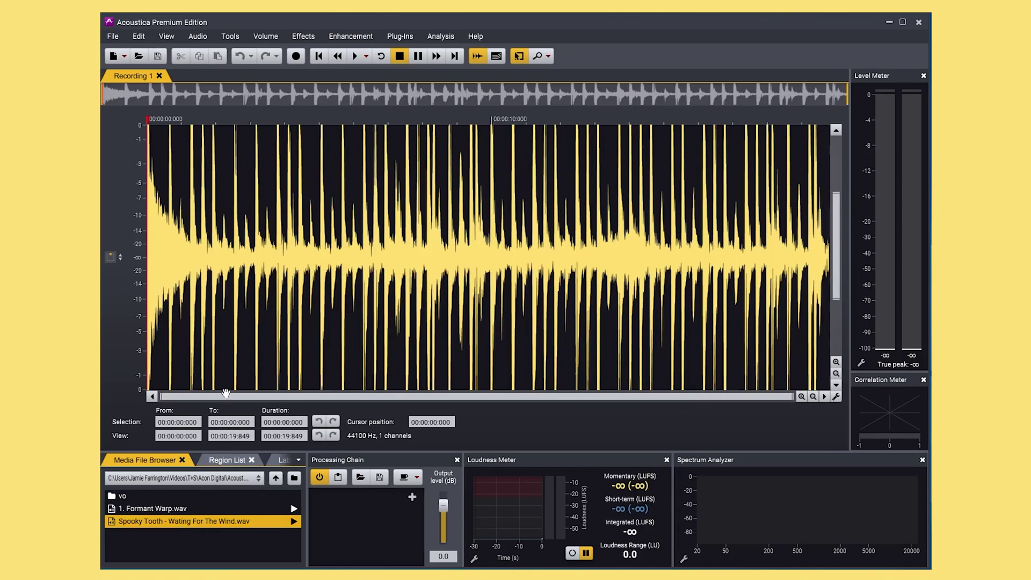
click(301, 38)
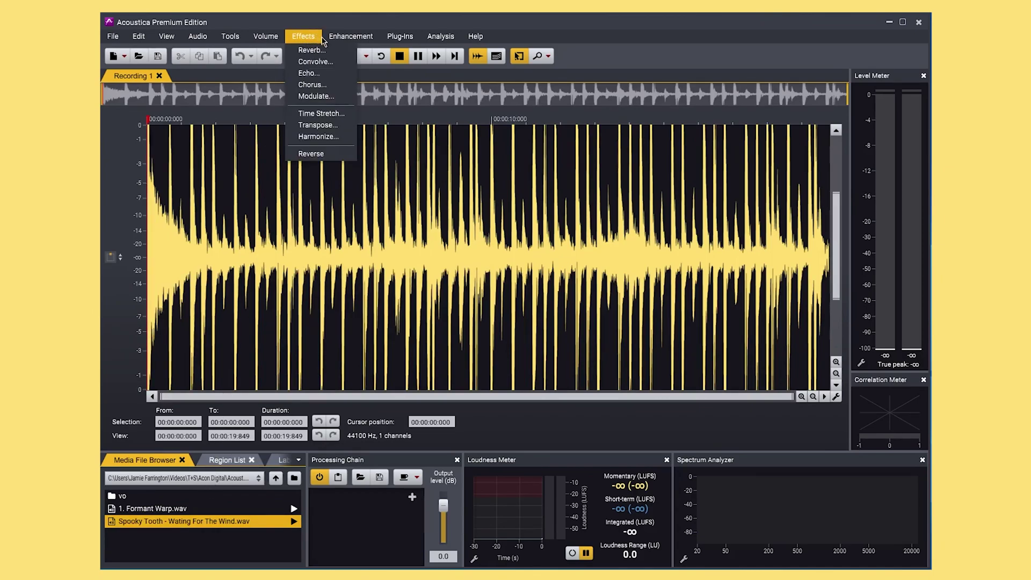
click(309, 52)
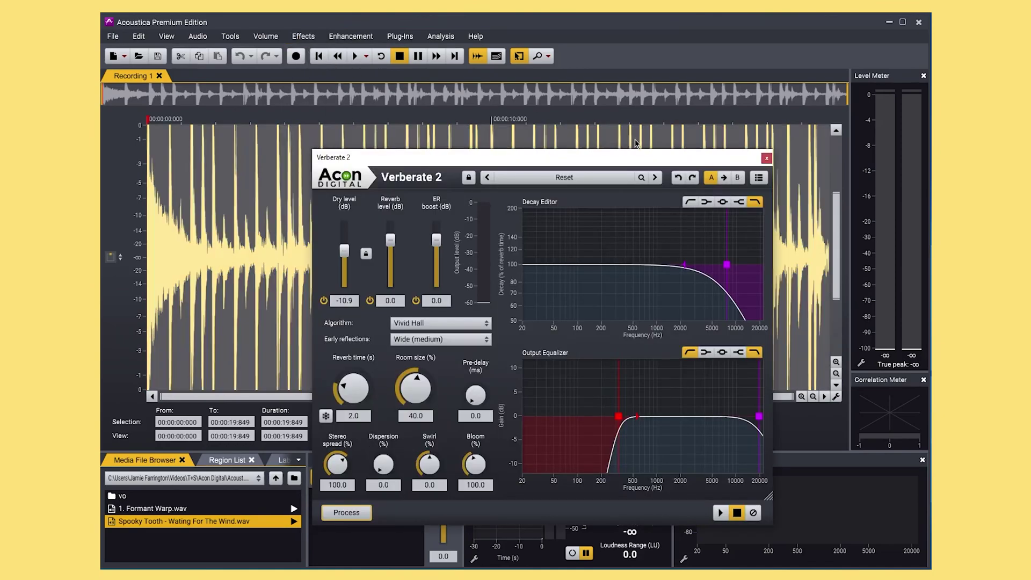
click(766, 159)
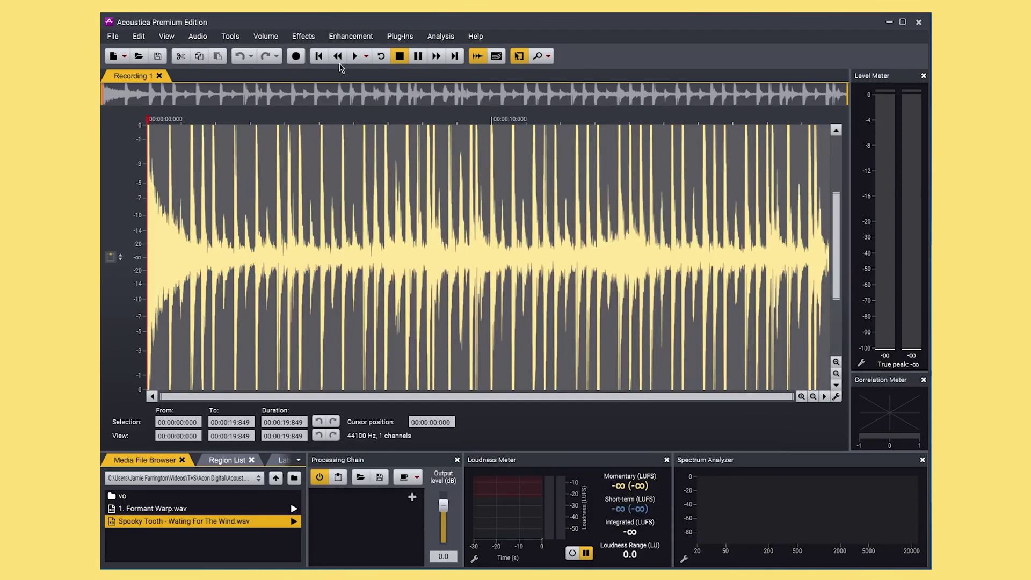
Step: Open the Echo effect and close it again without applying
click(299, 38)
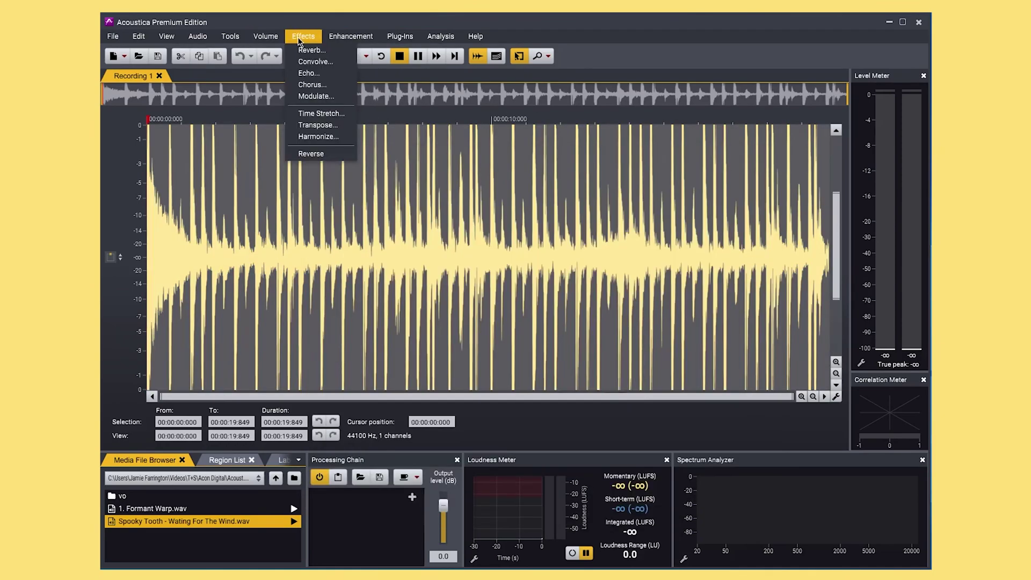
click(310, 73)
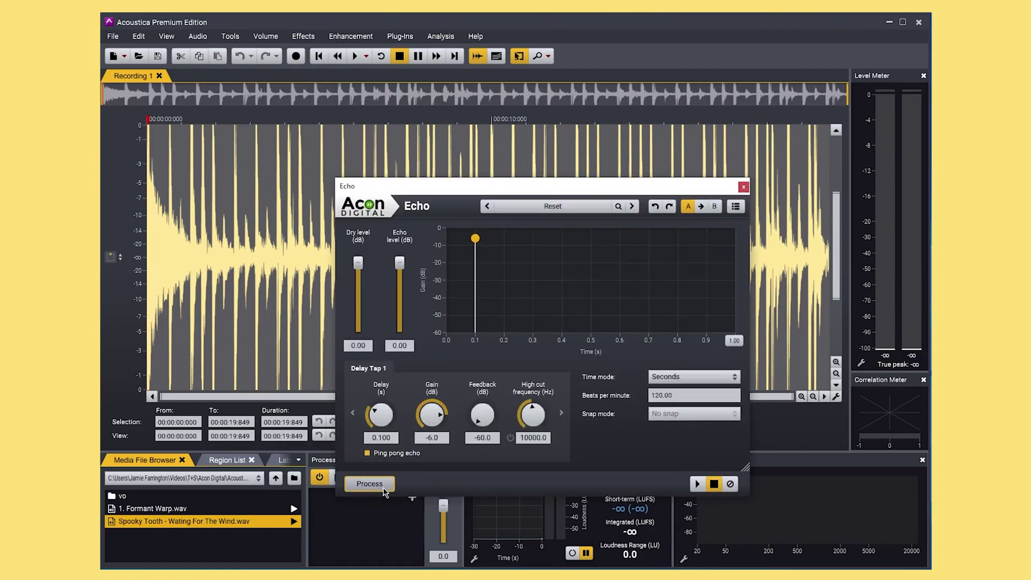
click(744, 188)
Step: Preview Reverb with dry level lowered, trying Bloomy Hall with 218.5 Hz low-cut and 19.6% room size
click(303, 36)
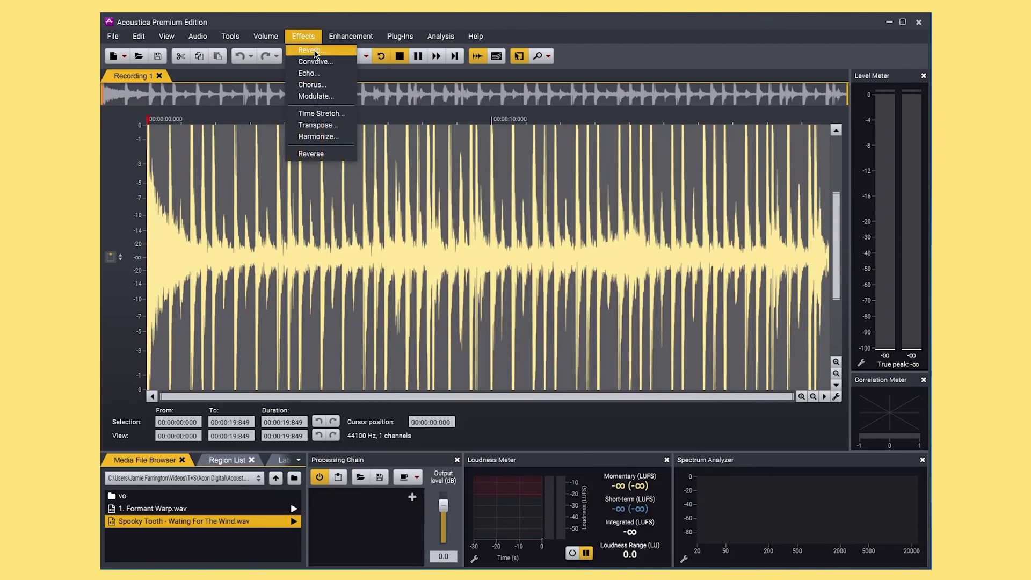
click(325, 60)
key(space)
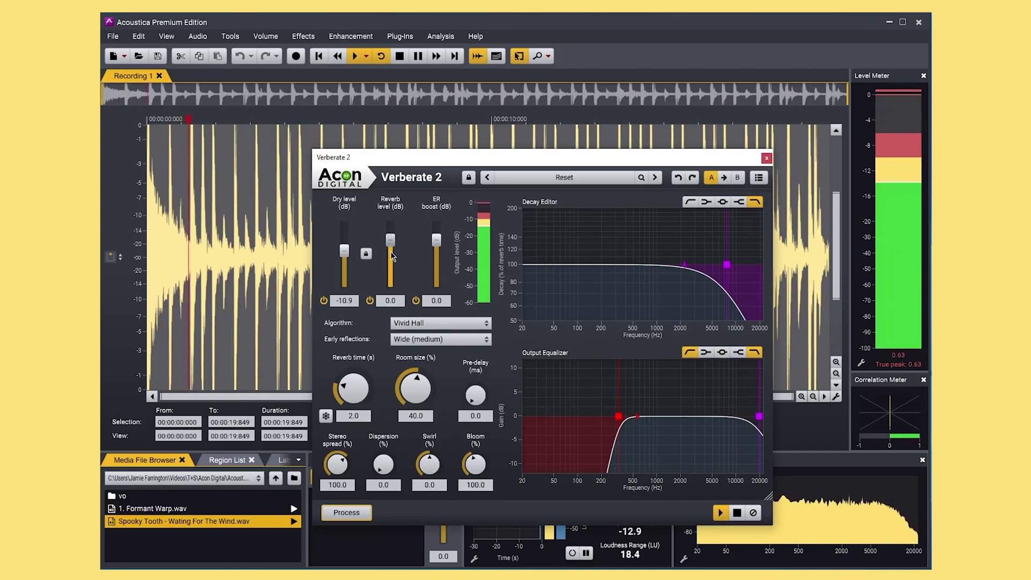
drag(344, 251, 345, 276)
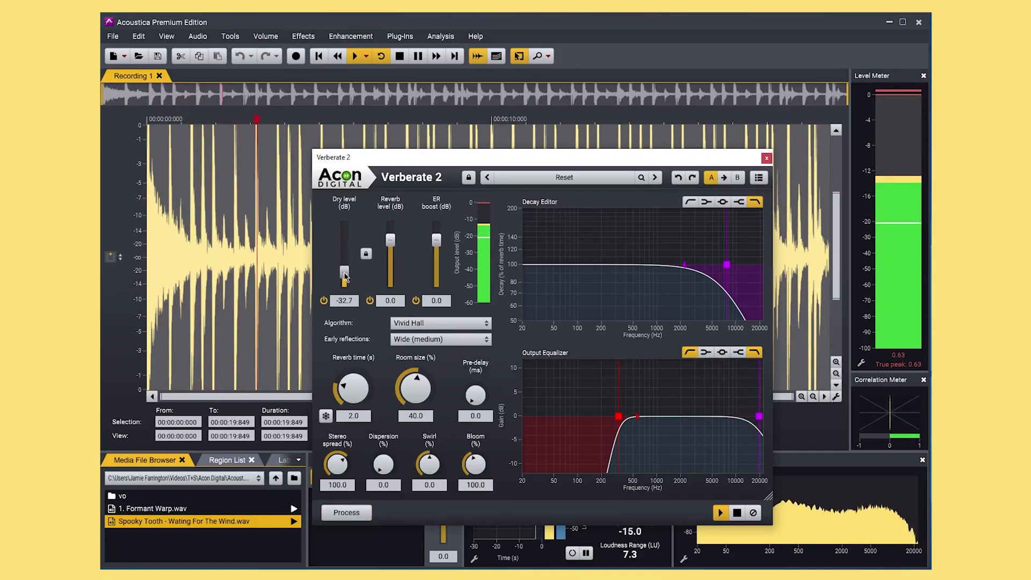
click(542, 177)
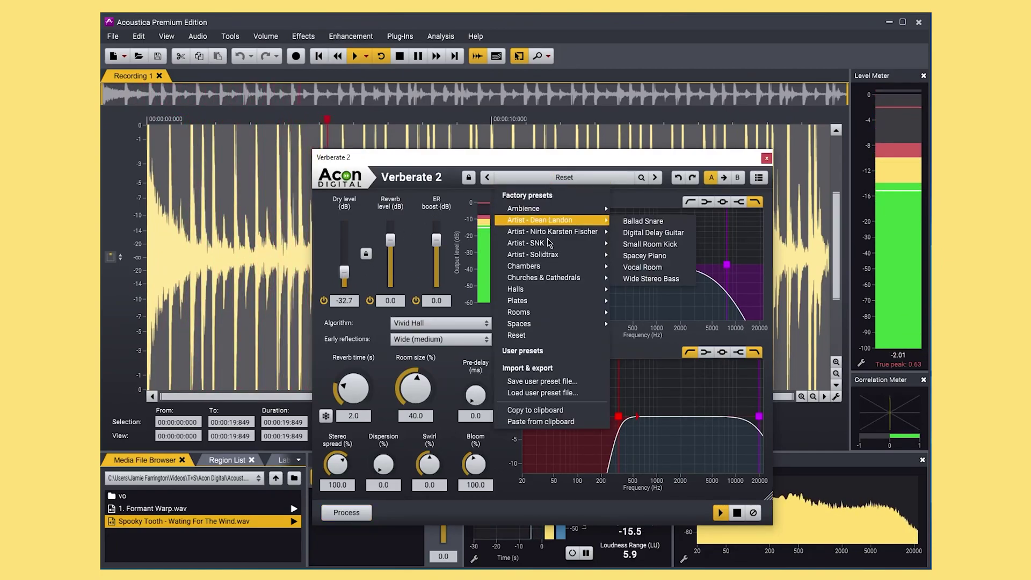
mouse_move(569, 243)
click(650, 280)
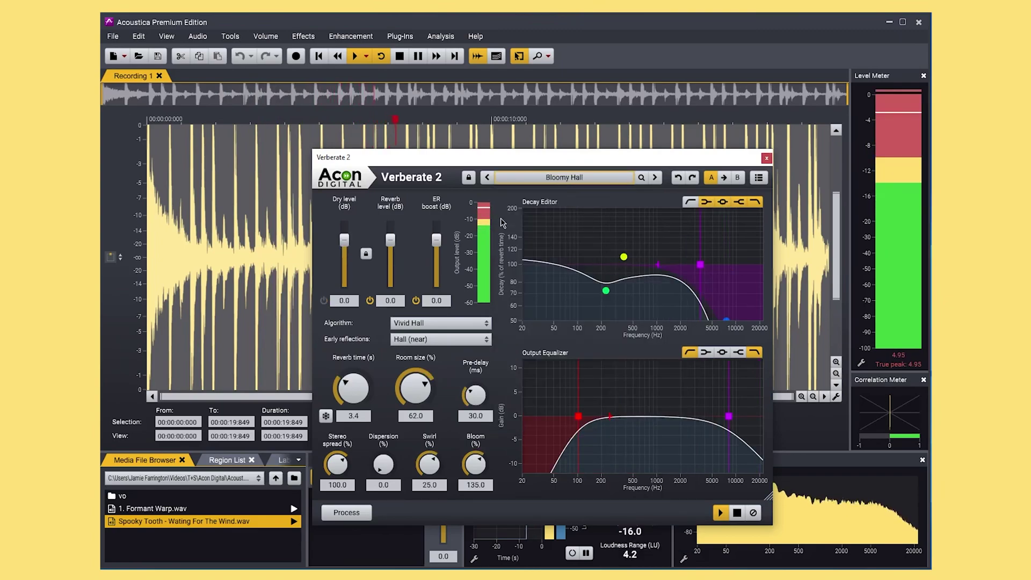
drag(578, 416, 606, 419)
drag(415, 388, 418, 455)
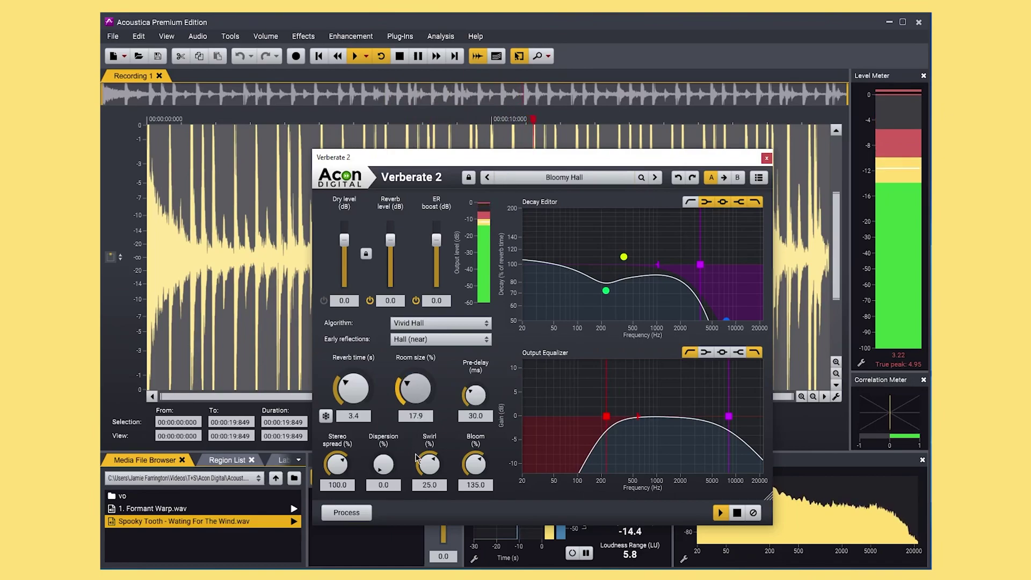
Step: Try Glass Hall - Clean, then settle on Bed Room with reverb level 4.4 dB and close
click(569, 178)
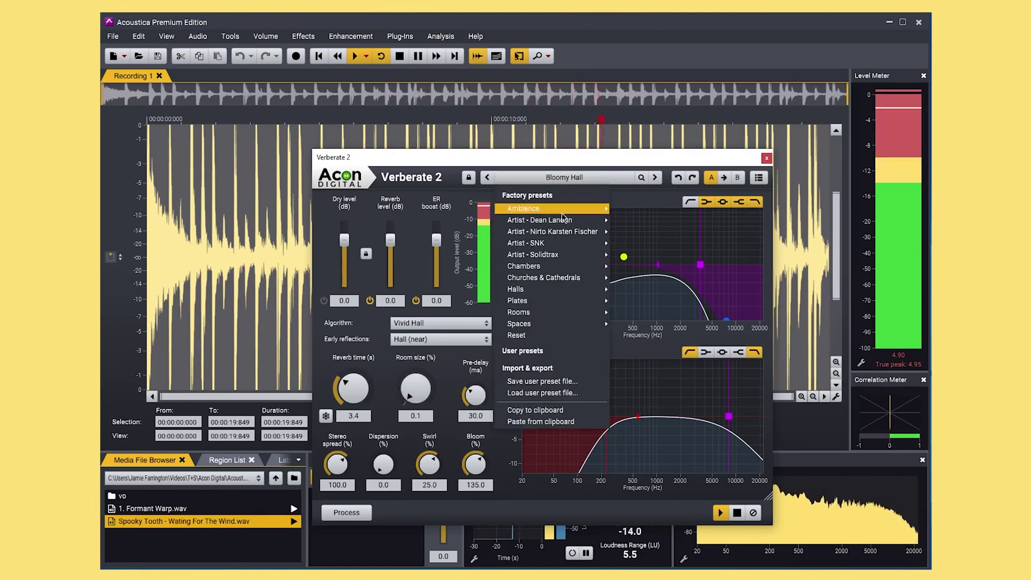
mouse_move(549, 326)
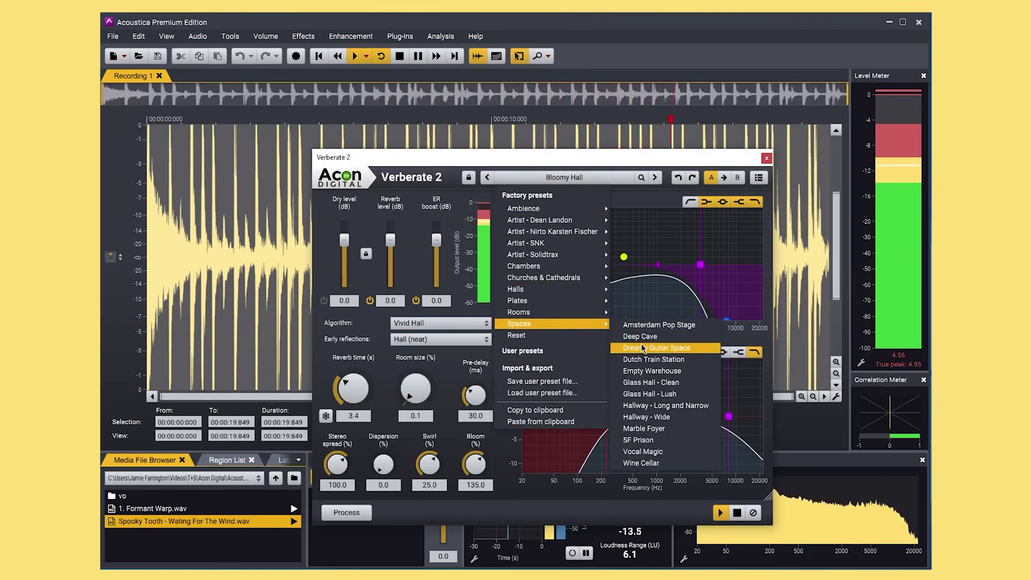
click(650, 382)
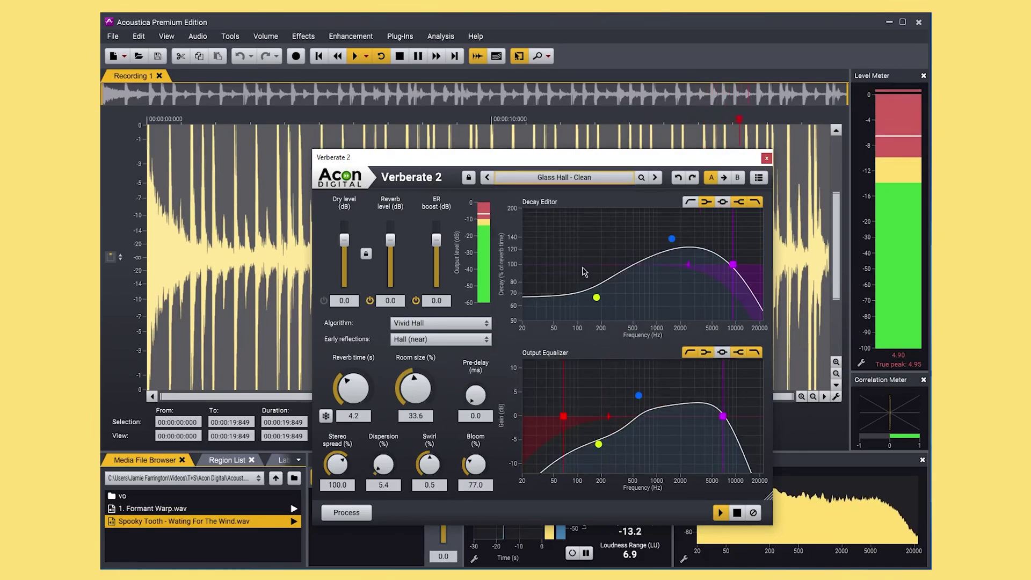
click(564, 178)
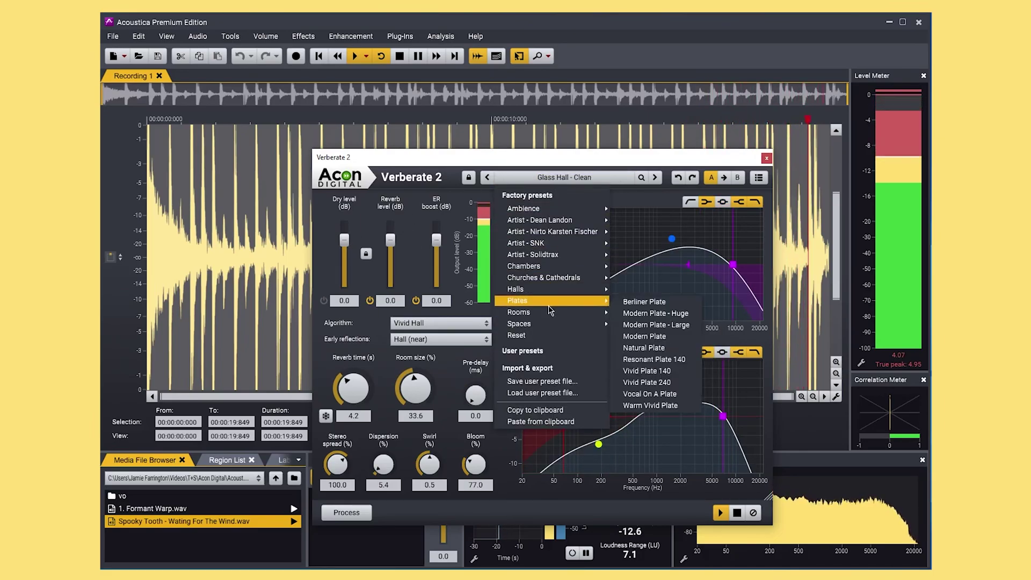
click(639, 313)
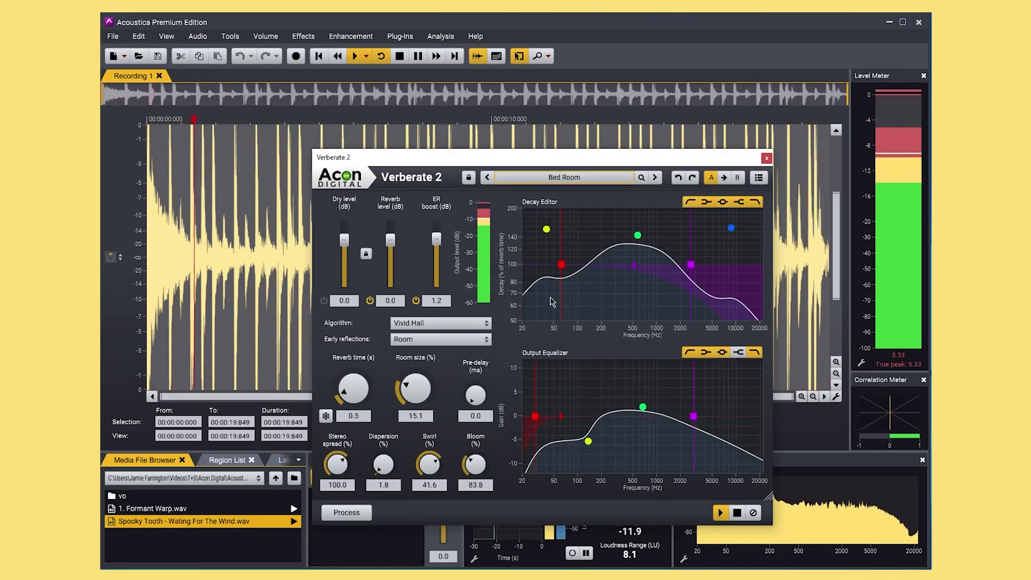
drag(385, 242, 353, 261)
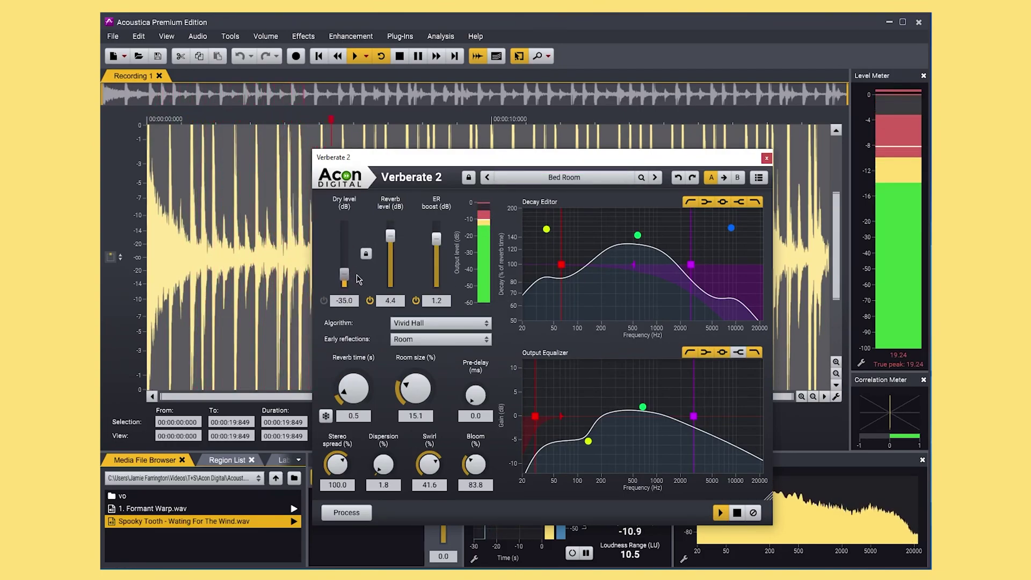
click(765, 159)
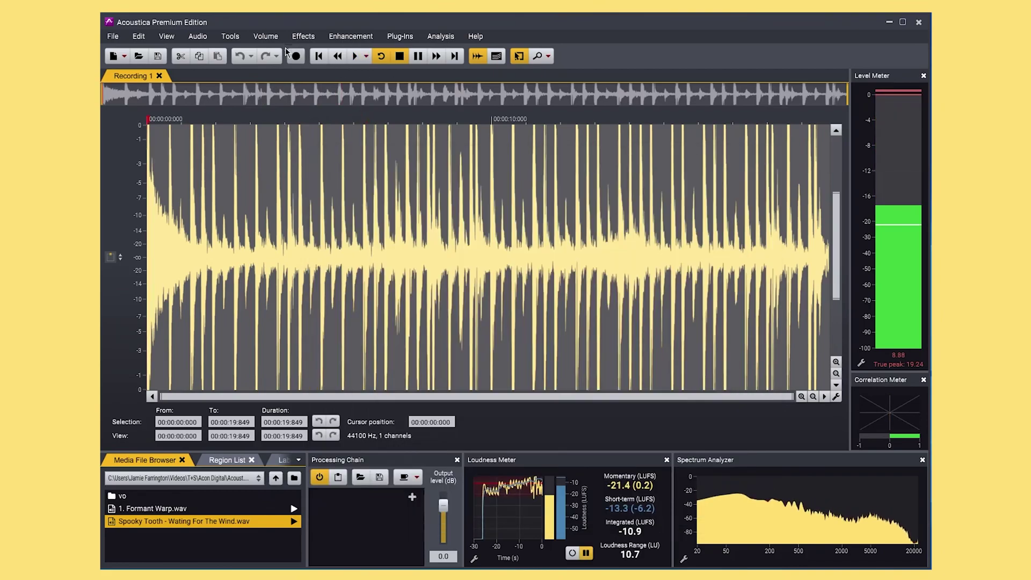
Step: Set Multiply chorus to 3.12 Hz/53.3% FM, 2.06 Hz/63% AM, five voices, 648 Hz low-cut
click(315, 34)
click(324, 85)
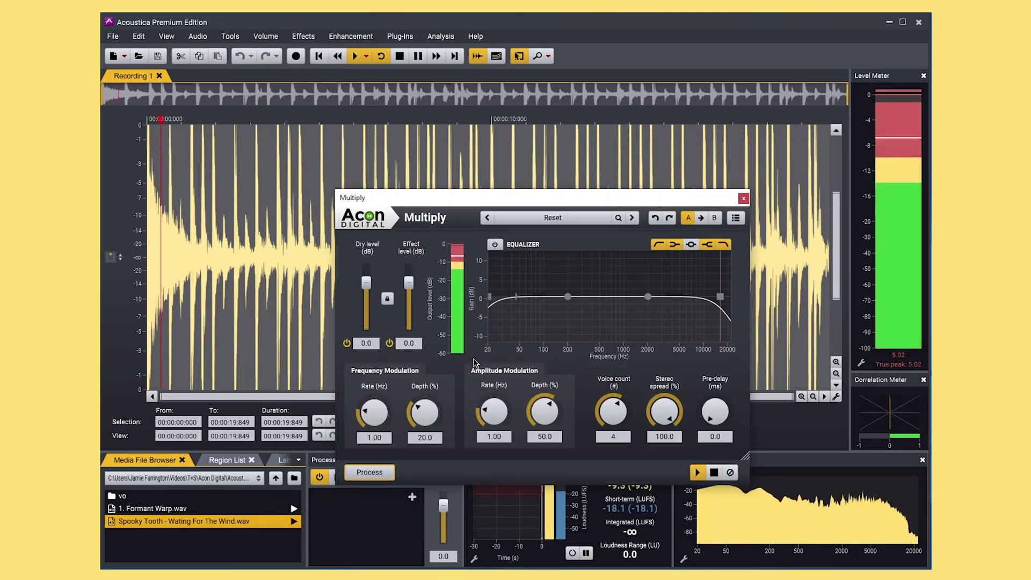
drag(421, 378, 421, 370)
drag(374, 412, 374, 387)
drag(506, 413, 543, 397)
drag(609, 404, 610, 391)
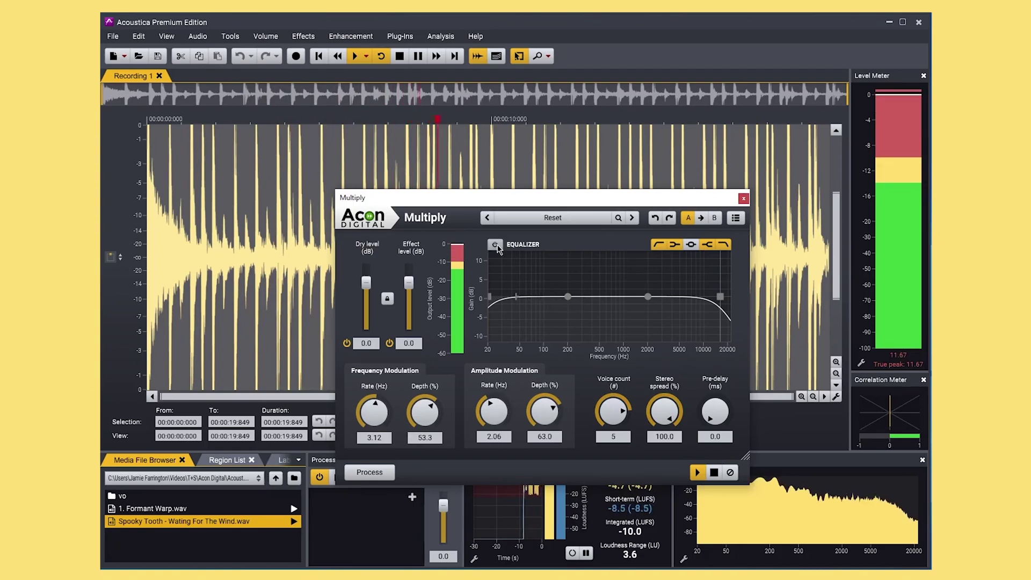
drag(493, 301, 609, 299)
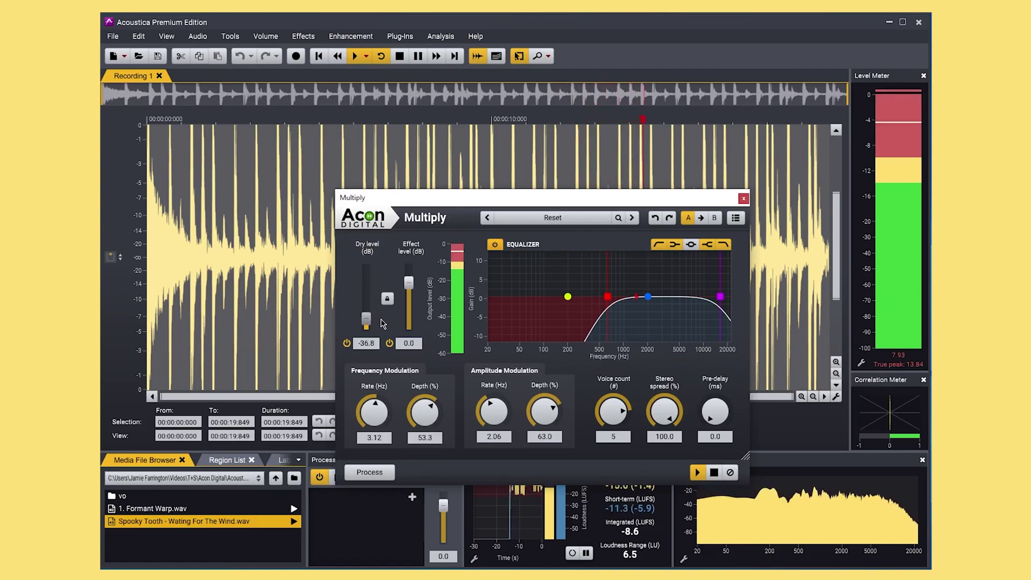
click(744, 198)
Step: Time-stretch the Spooky Tooth clip to 333.08% so it runs 1:06.113
click(303, 36)
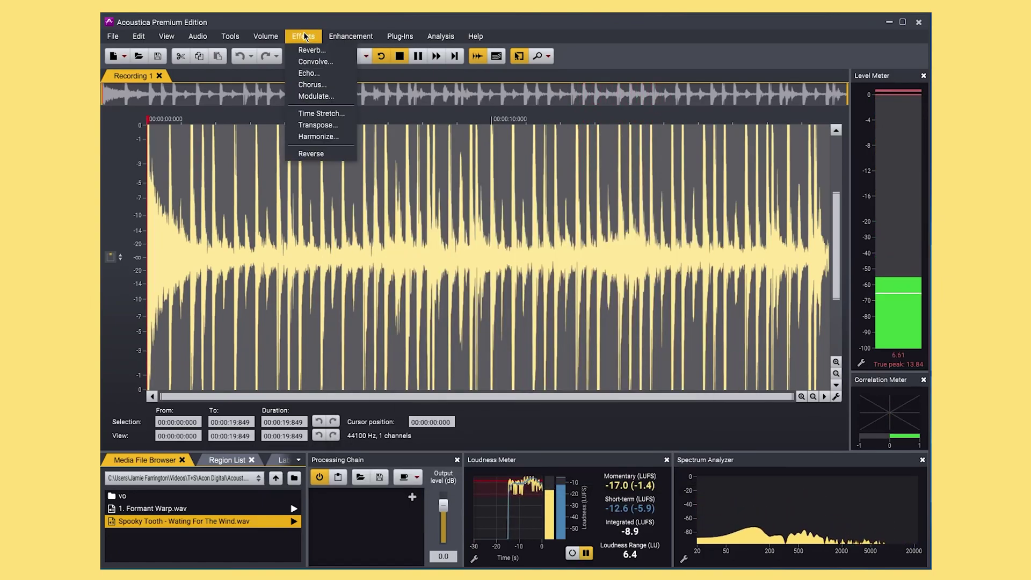
click(320, 116)
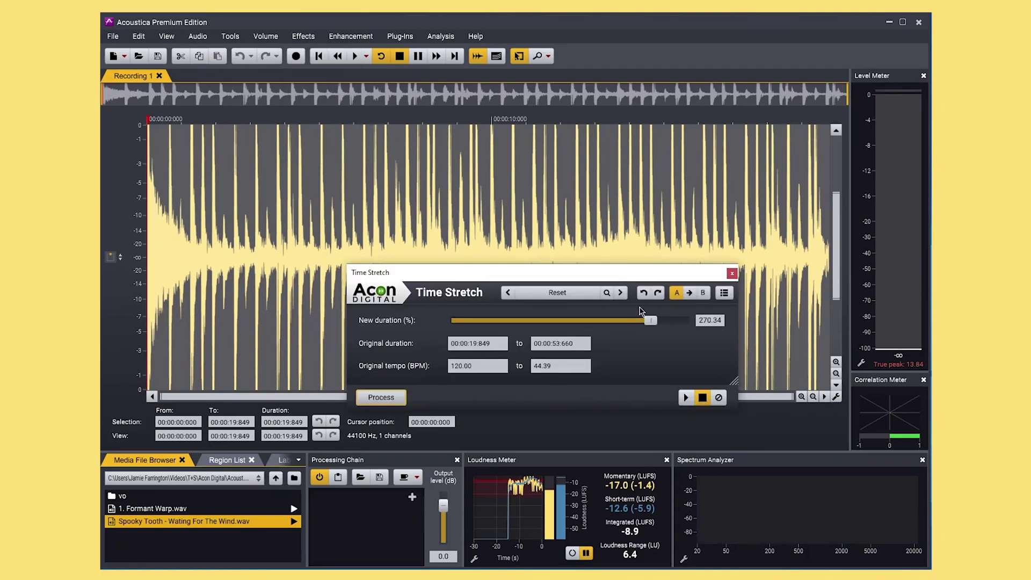
key(space)
mouse_move(650, 322)
mouse_down()
mouse_move(557, 311)
mouse_move(528, 320)
mouse_move(669, 321)
mouse_up()
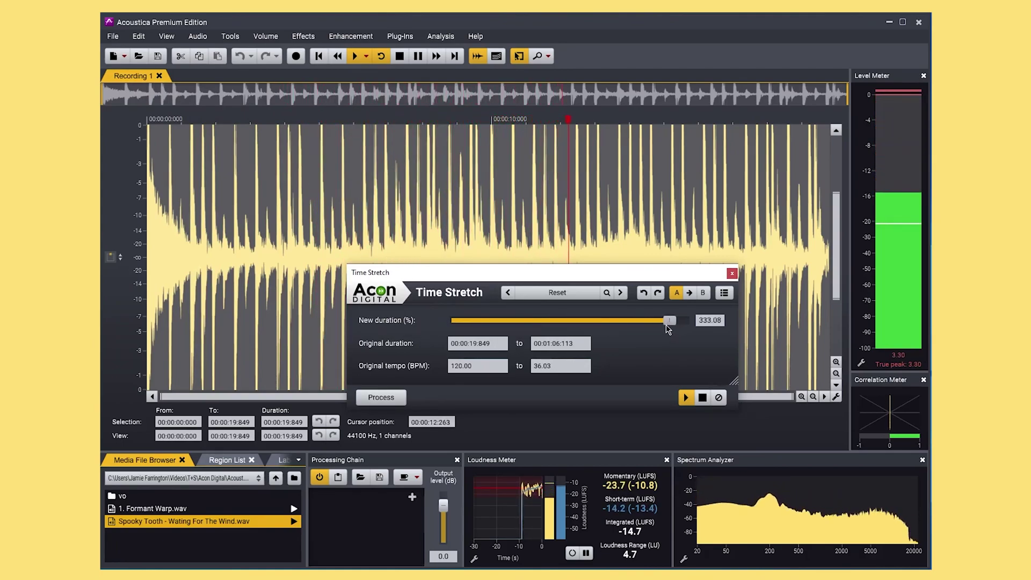
click(398, 399)
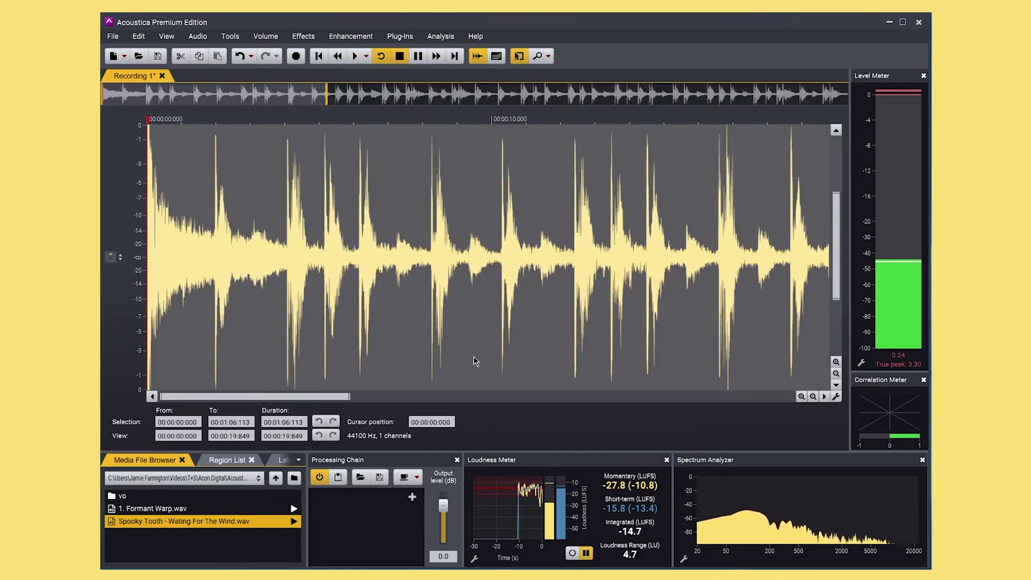
Step: Play the stretched clip from about 3 seconds, then undo the time stretch
key(space)
click(253, 184)
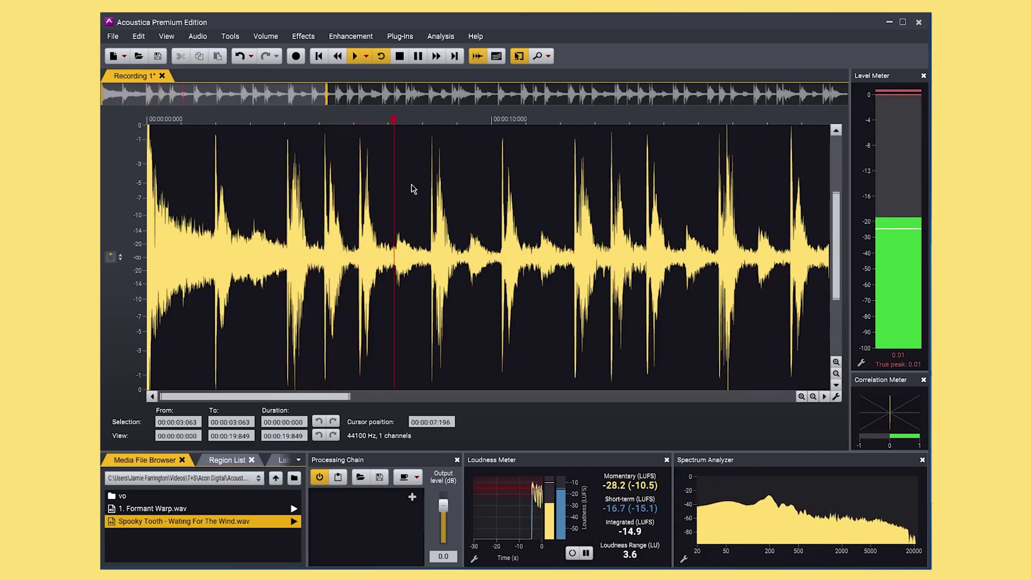
key(space)
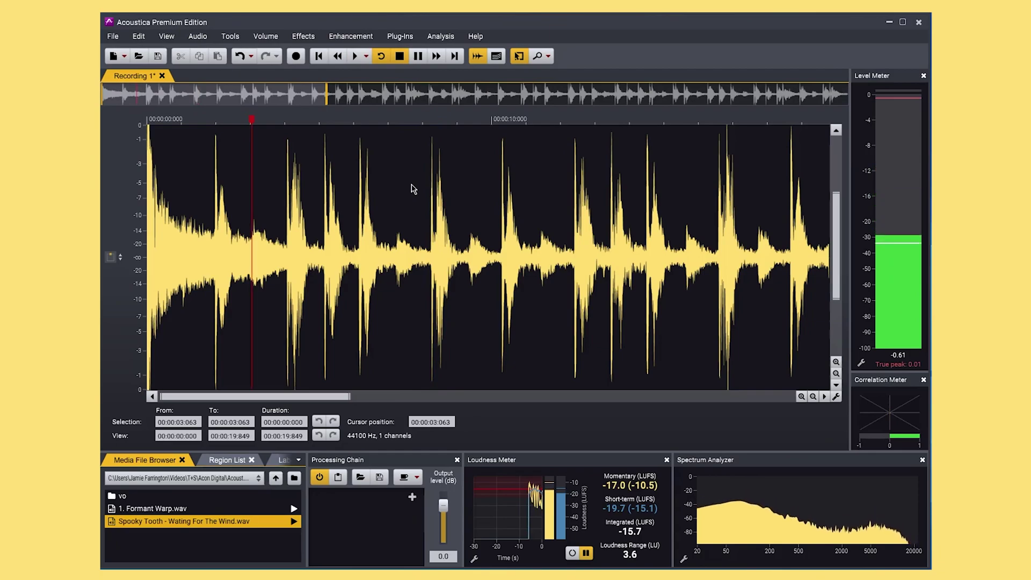
key(ctrl+z)
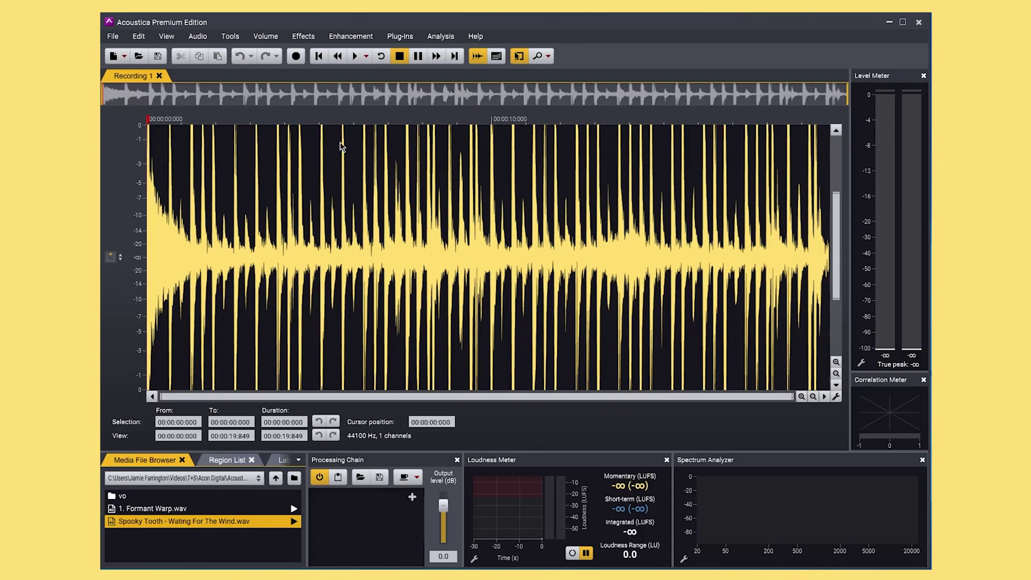
Step: Look over the DeClip and DeWind:Dialogue restoration tools, closing each
click(348, 37)
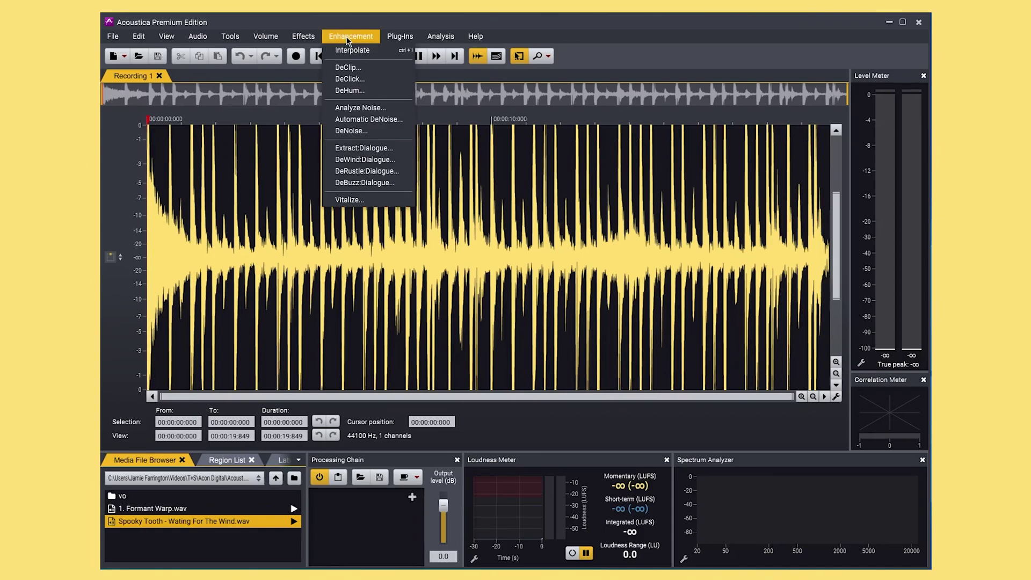
click(364, 67)
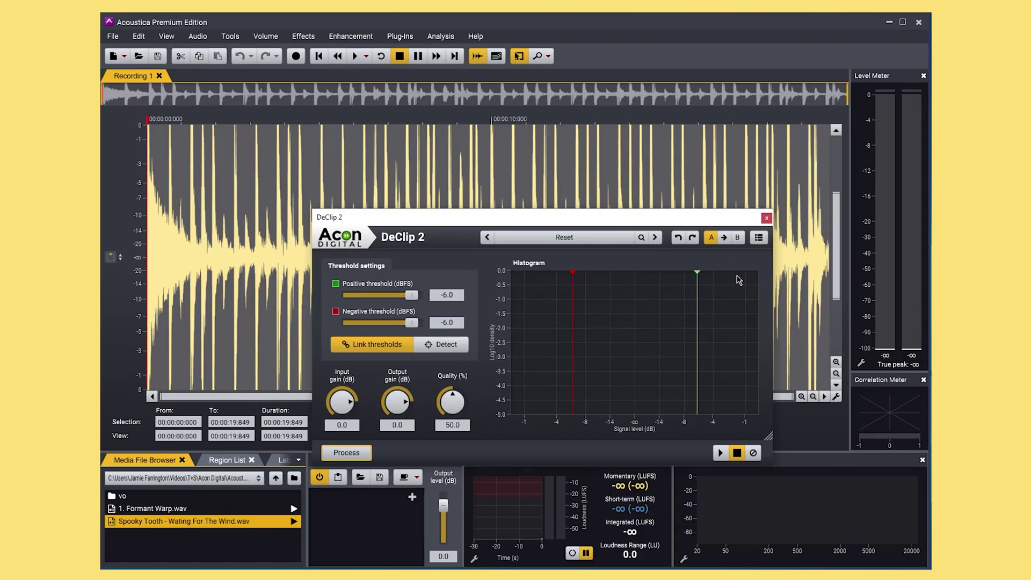
click(767, 218)
click(349, 36)
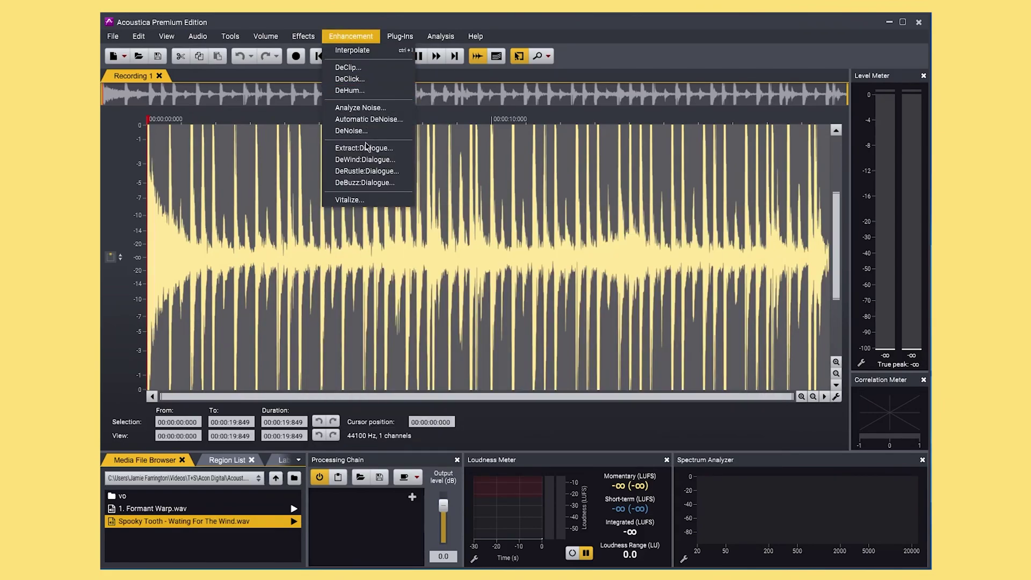
click(366, 160)
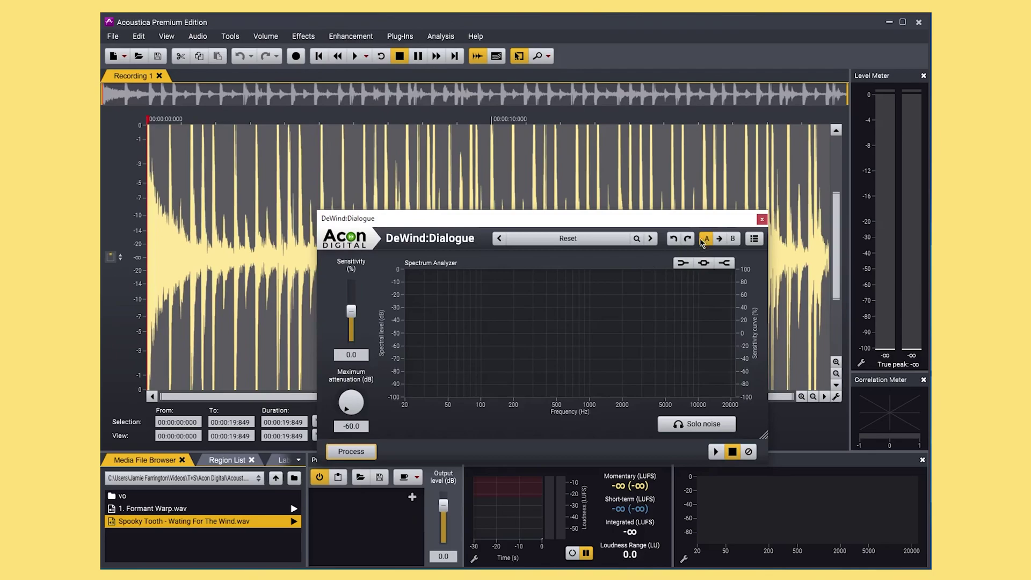
click(761, 219)
Step: Bring up the DeNoise tool with its preset list showing
click(360, 38)
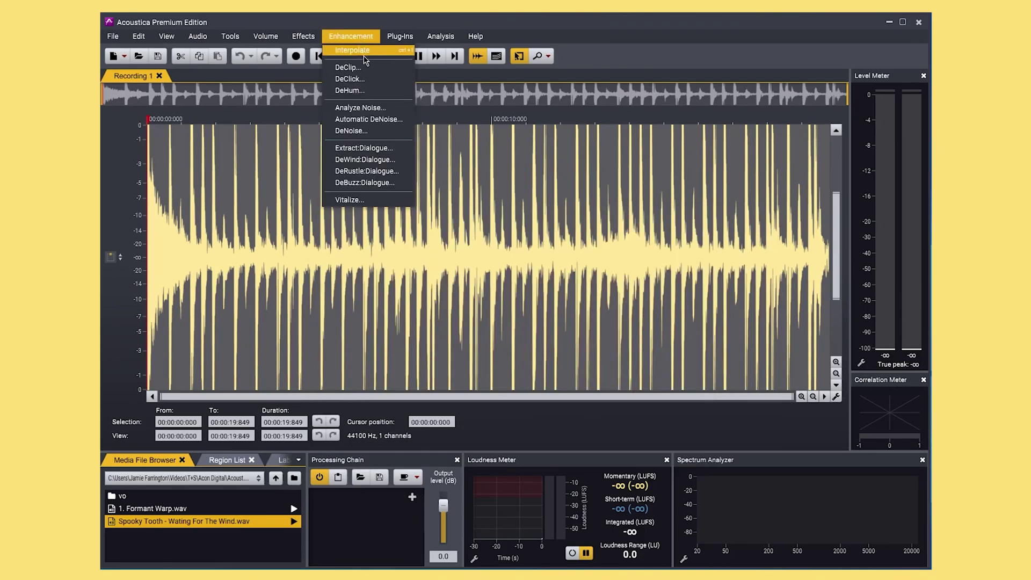
click(361, 109)
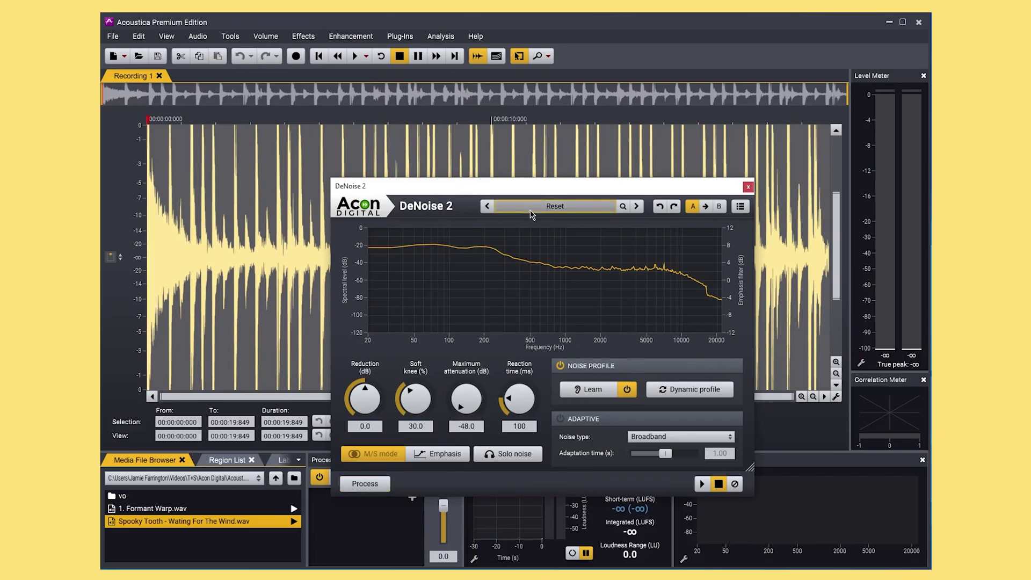
click(548, 206)
mouse_move(542, 252)
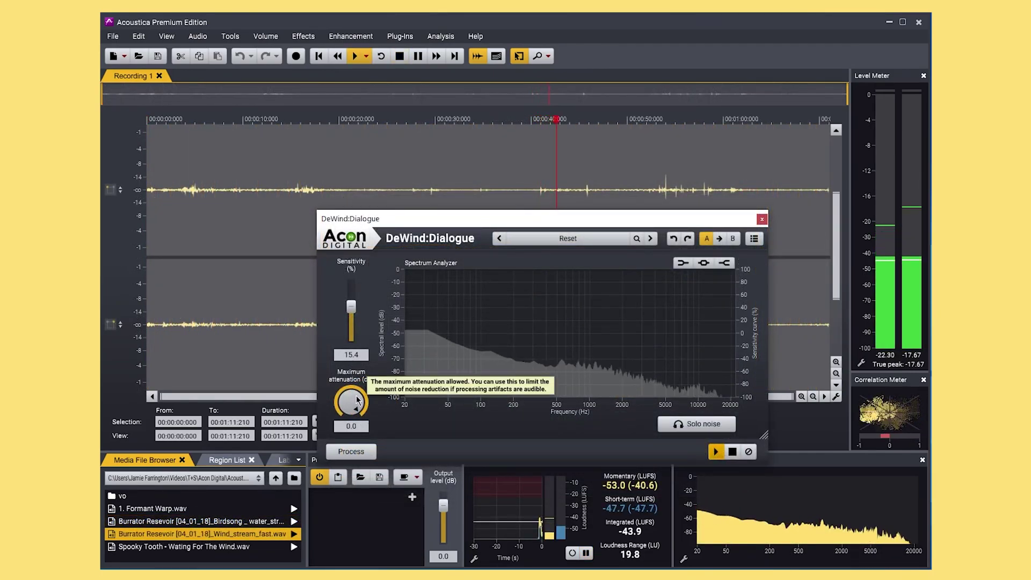
Step: Raise DeWind:Dialogue's Maximum attenuation slightly while previewing the wind stream recording
drag(351, 402, 353, 407)
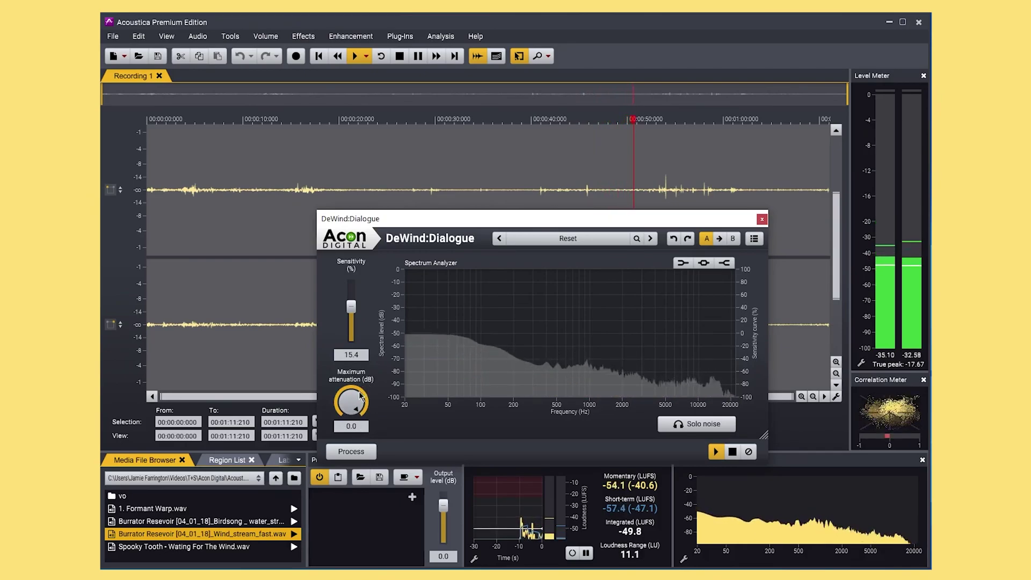
drag(353, 404, 385, 365)
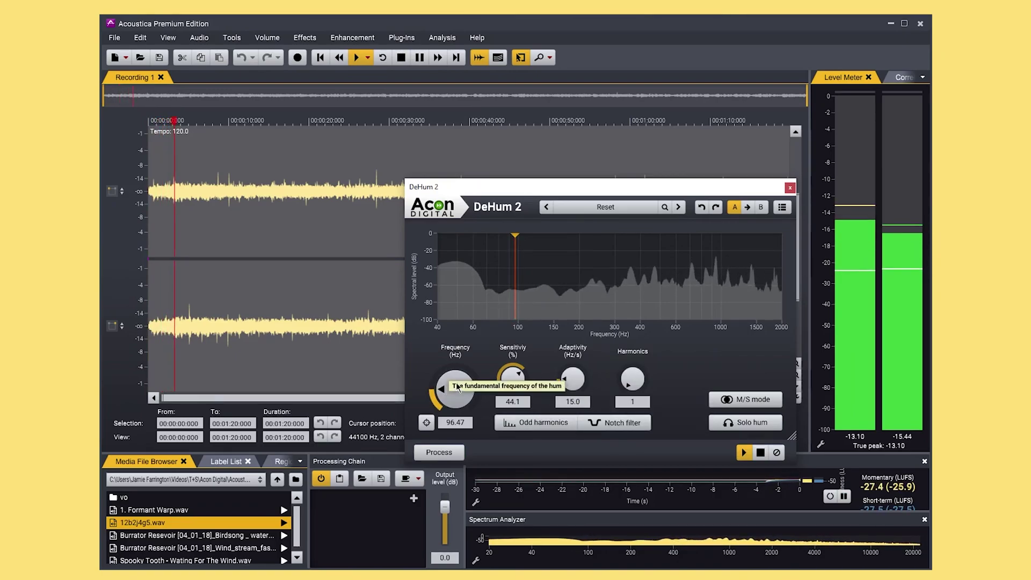
Step: Process DeHum 2 at 50 Hz with sensitivity 48.5 and adaptivity 33.2
drag(443, 389, 455, 400)
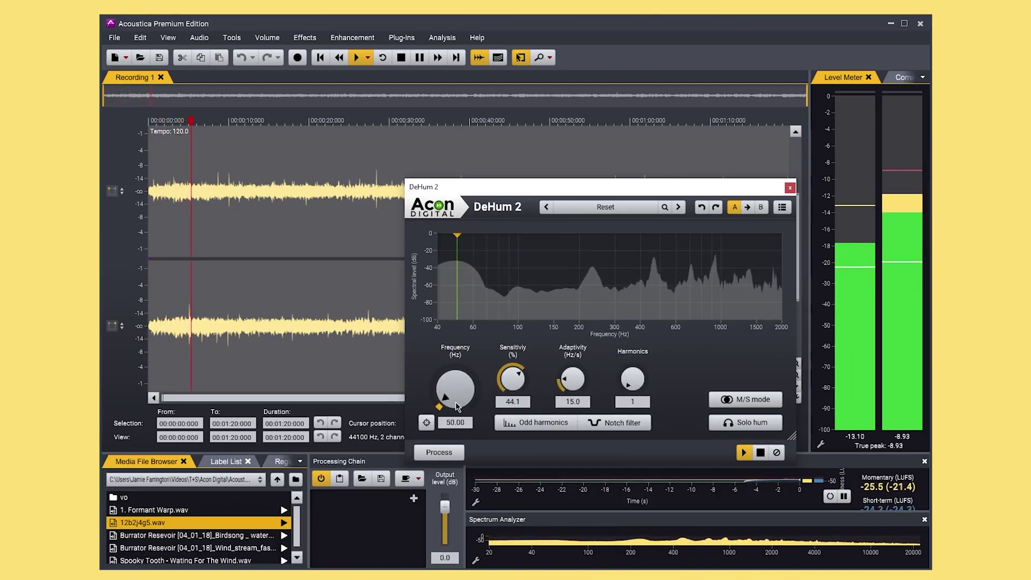
scroll(456, 402, up, 3)
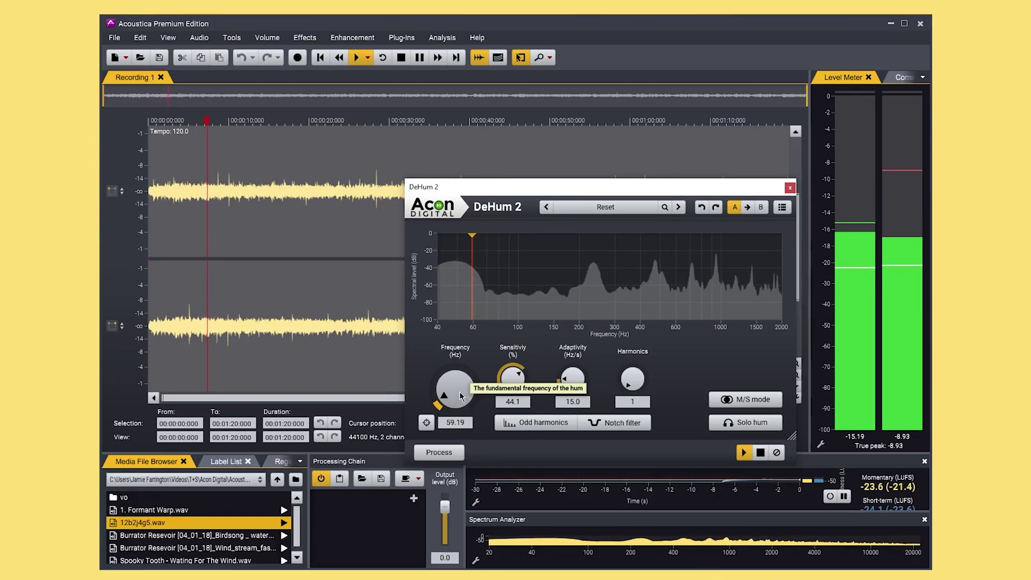
scroll(459, 401, down, 3)
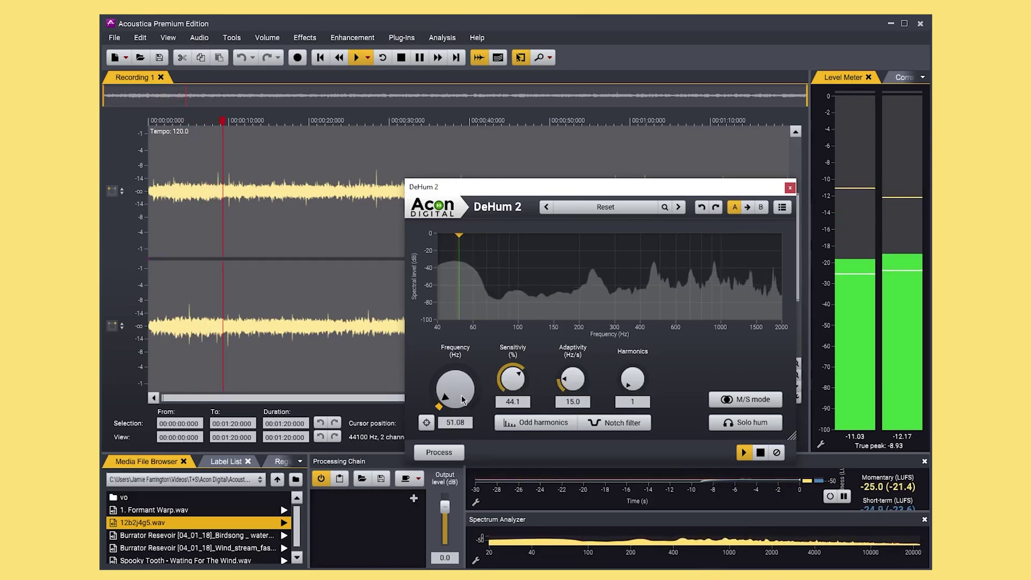
drag(462, 399, 460, 404)
drag(513, 379, 563, 383)
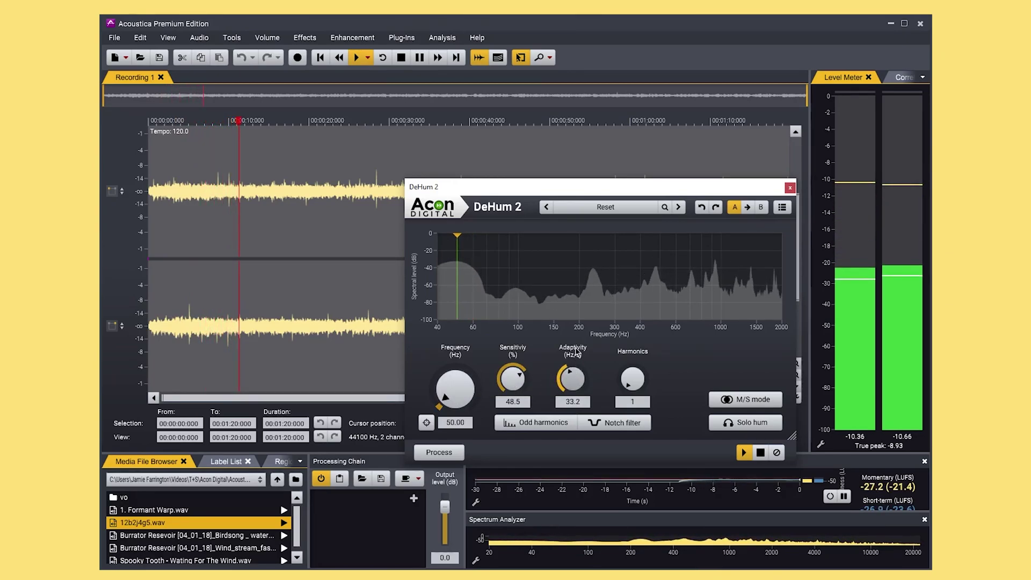
click(436, 452)
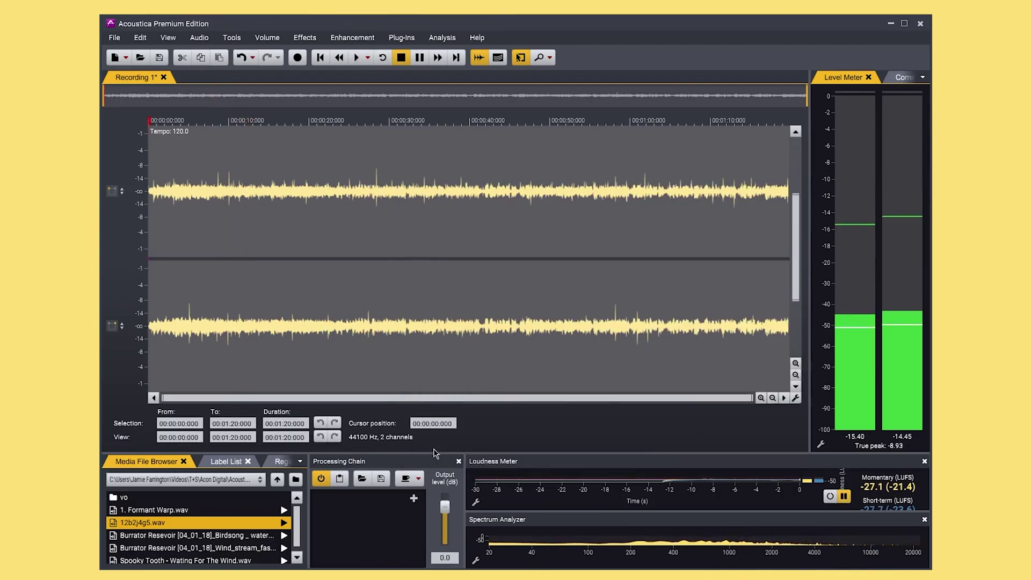
Step: Preview DeClick with crackle sensitivity raised to 90 and click sensitivity to 83
click(352, 38)
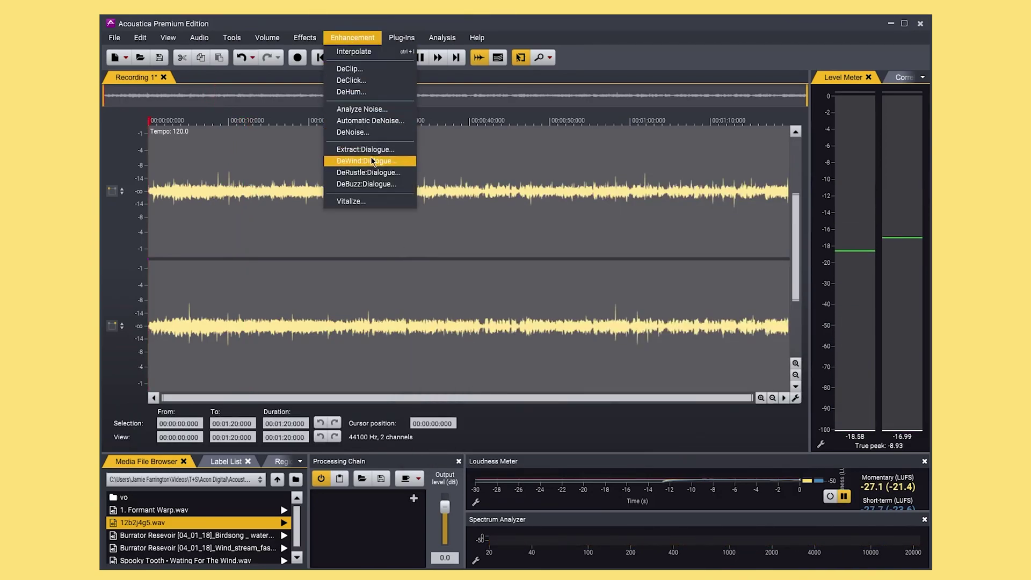
click(359, 81)
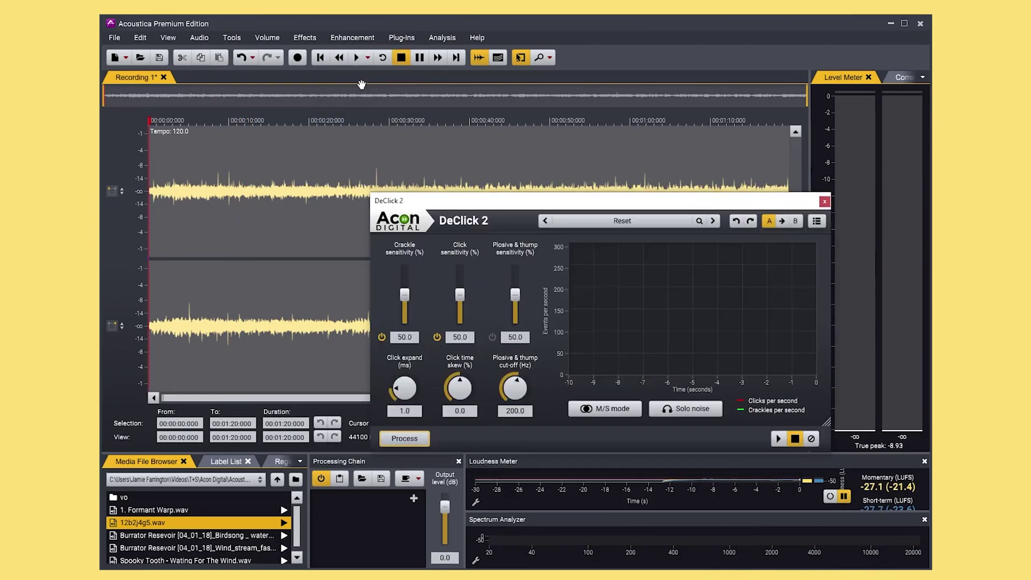
click(777, 439)
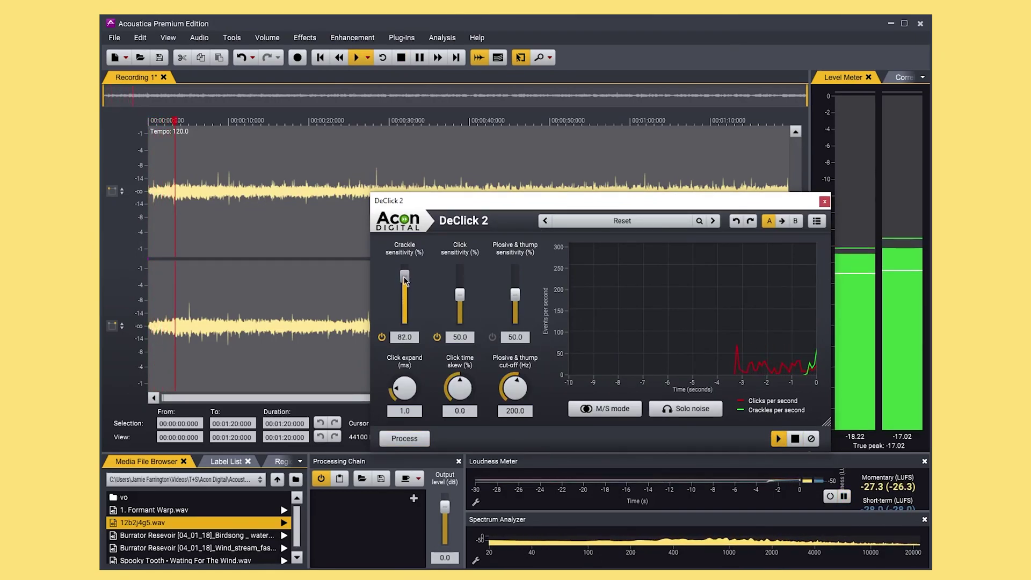
drag(406, 289, 406, 272)
drag(460, 295, 463, 280)
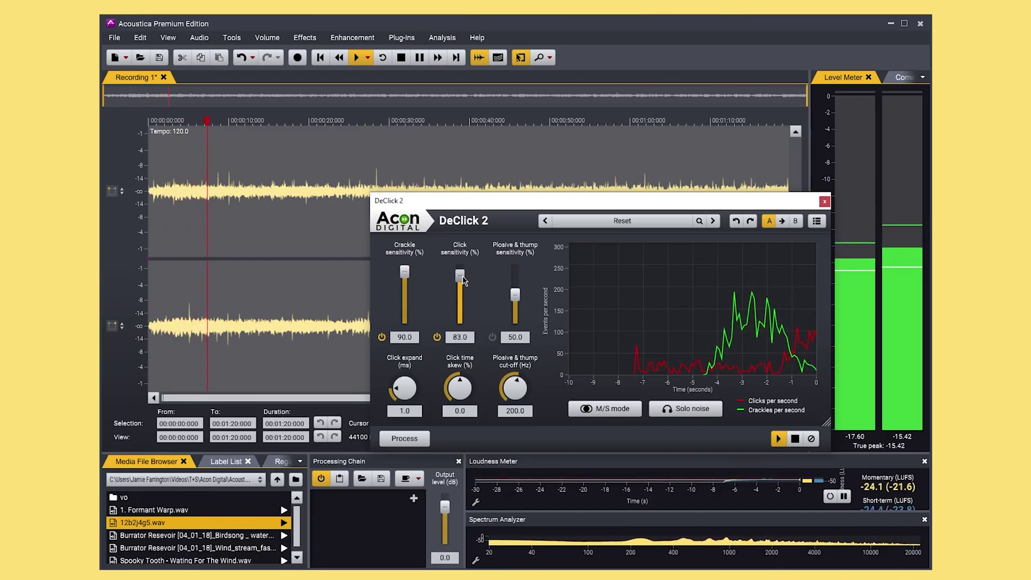
Step: Compare Solo noise with the cleaned audio, raising click sensitivity to 92
click(694, 409)
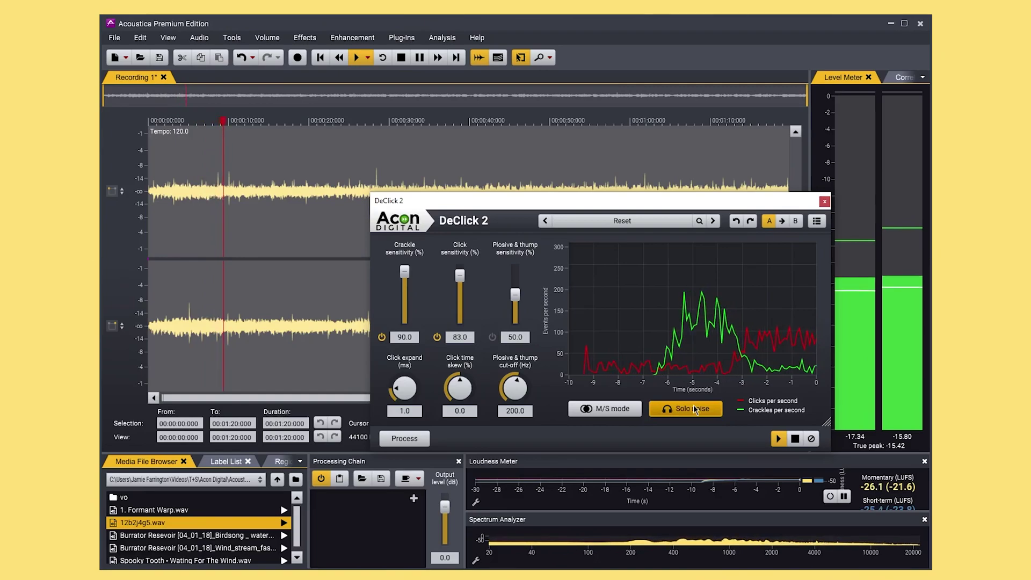
click(694, 408)
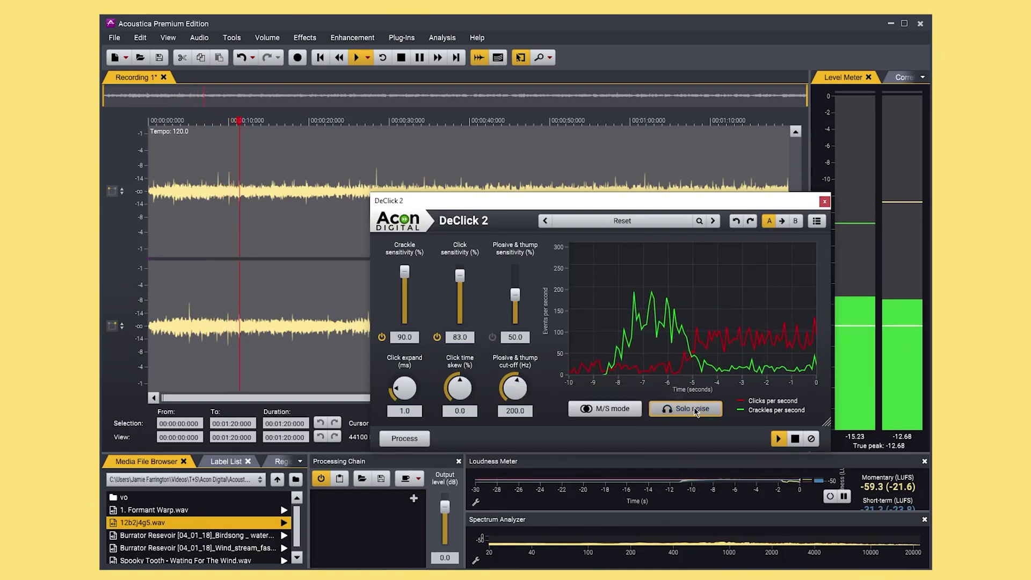
drag(459, 276, 407, 270)
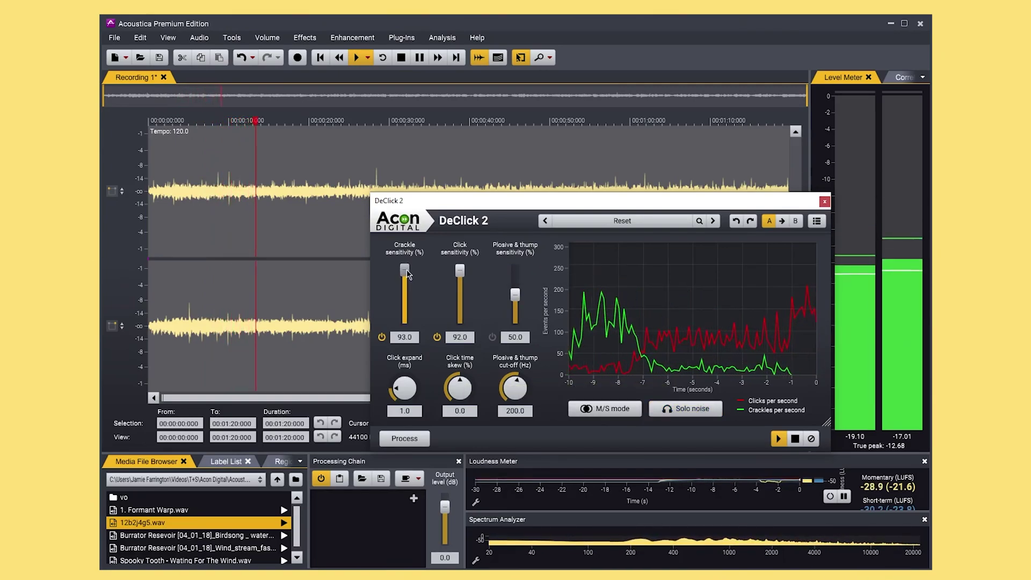
click(693, 409)
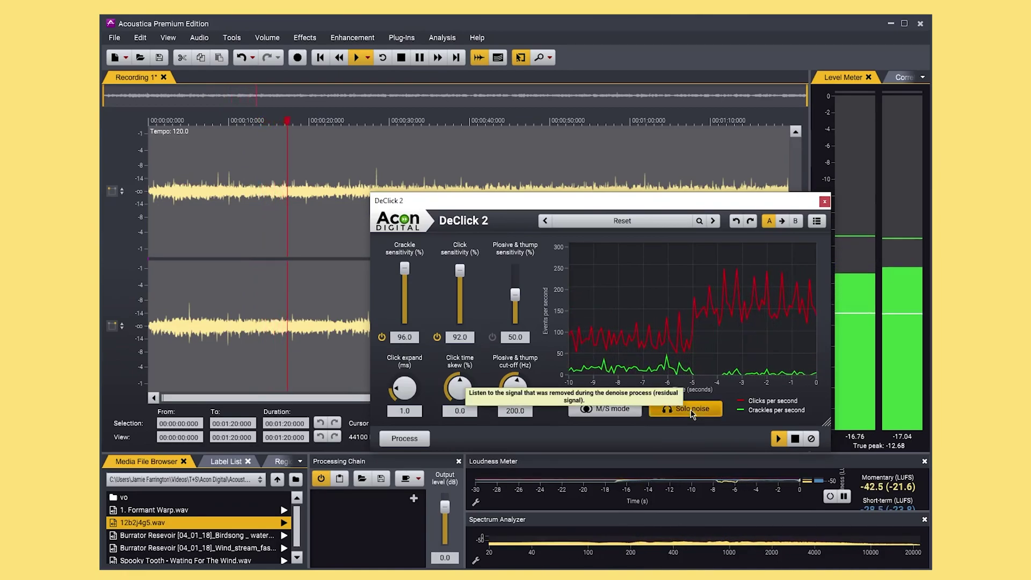
click(692, 409)
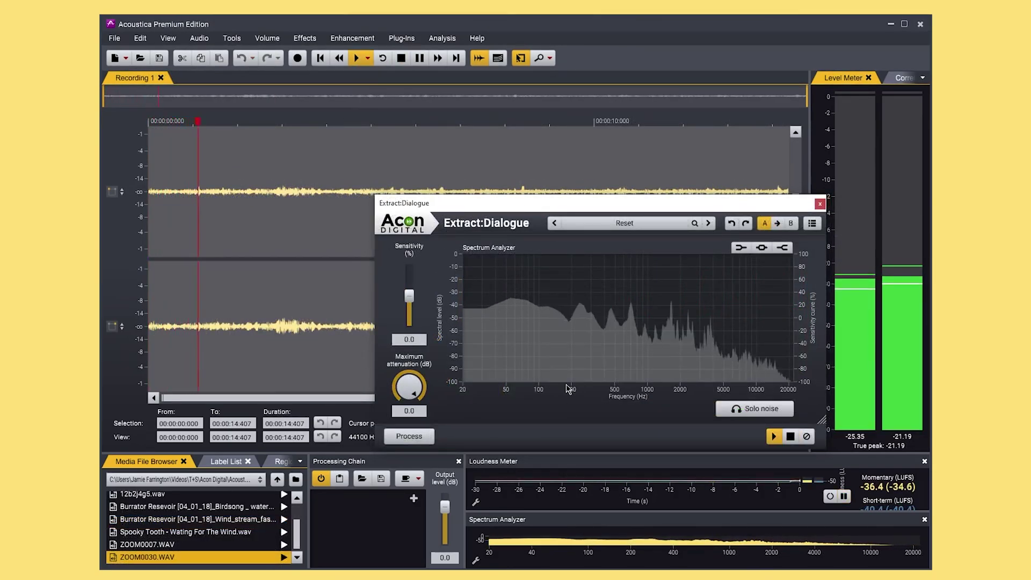
Step: Try Extract:Dialogue settings while previewing, ending at sensitivity 9.6 with slight attenuation
drag(409, 387, 422, 465)
drag(410, 295, 409, 302)
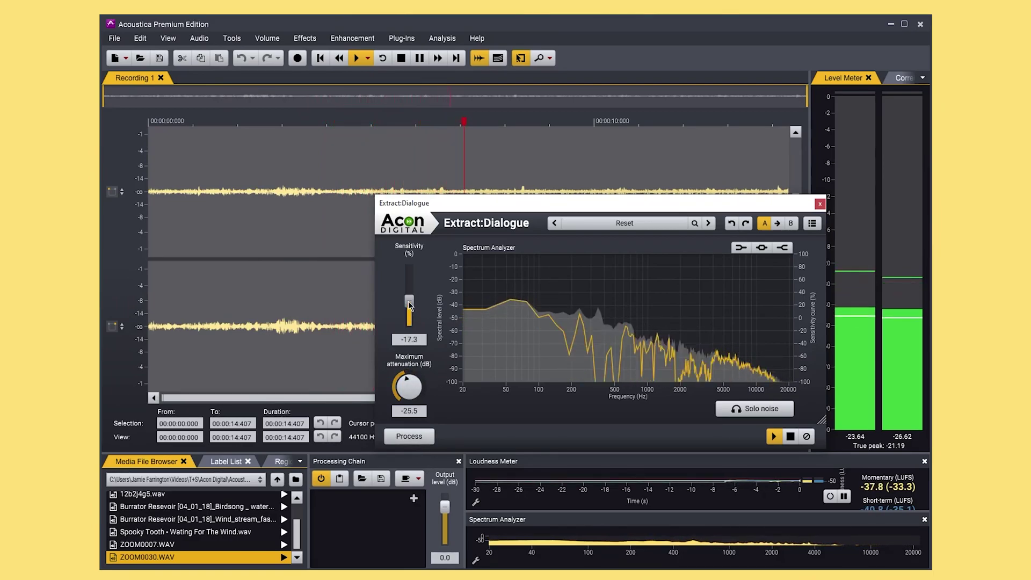
drag(408, 391, 411, 297)
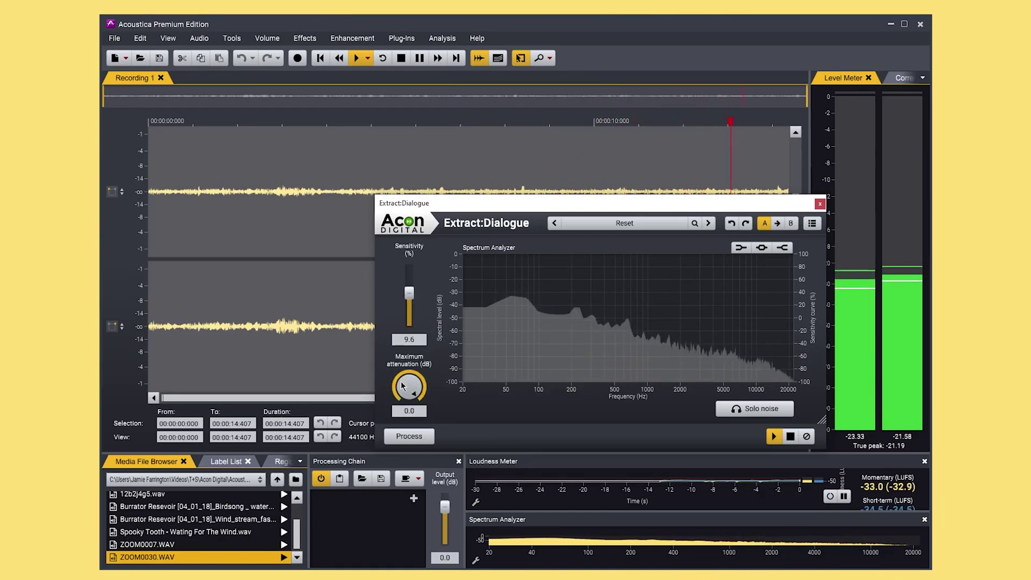
drag(419, 389, 424, 478)
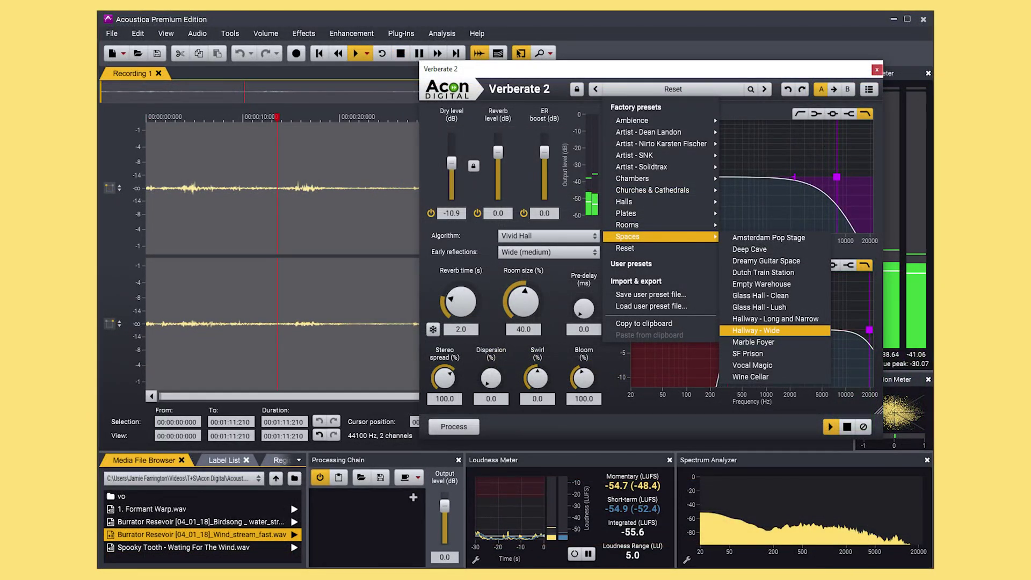